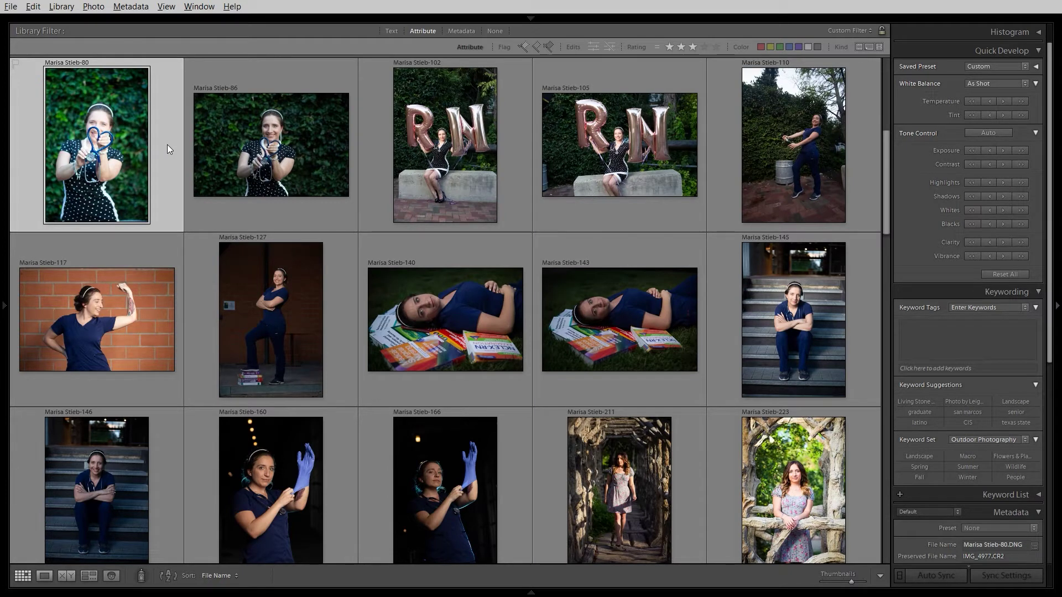
# Build a scattered multi-selection of photos 86, 105, 110, 223, 143, 166 and 117.
pyautogui.click(195, 297)
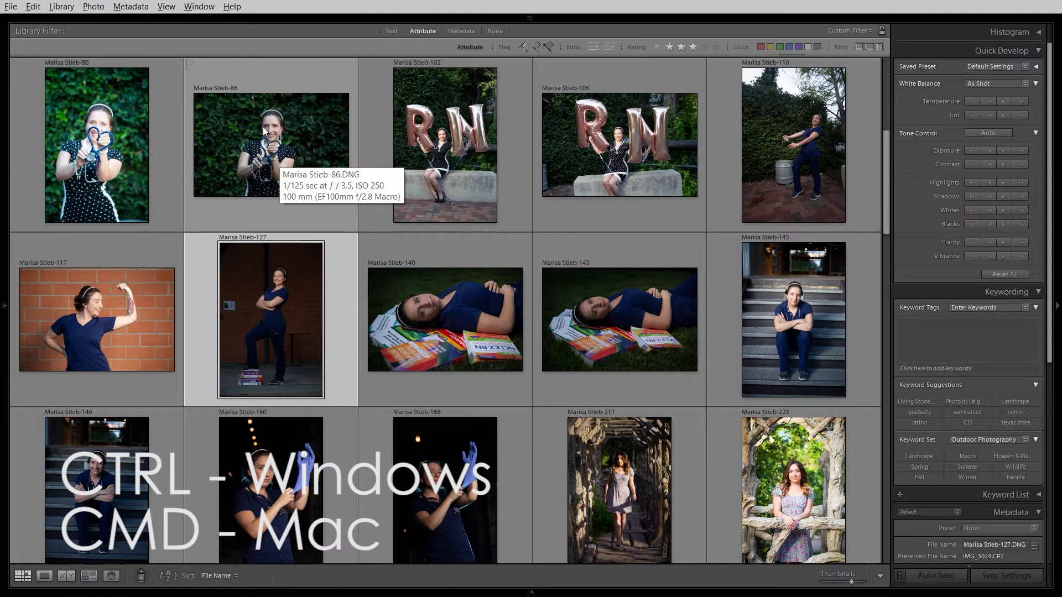
pyautogui.click(275, 146)
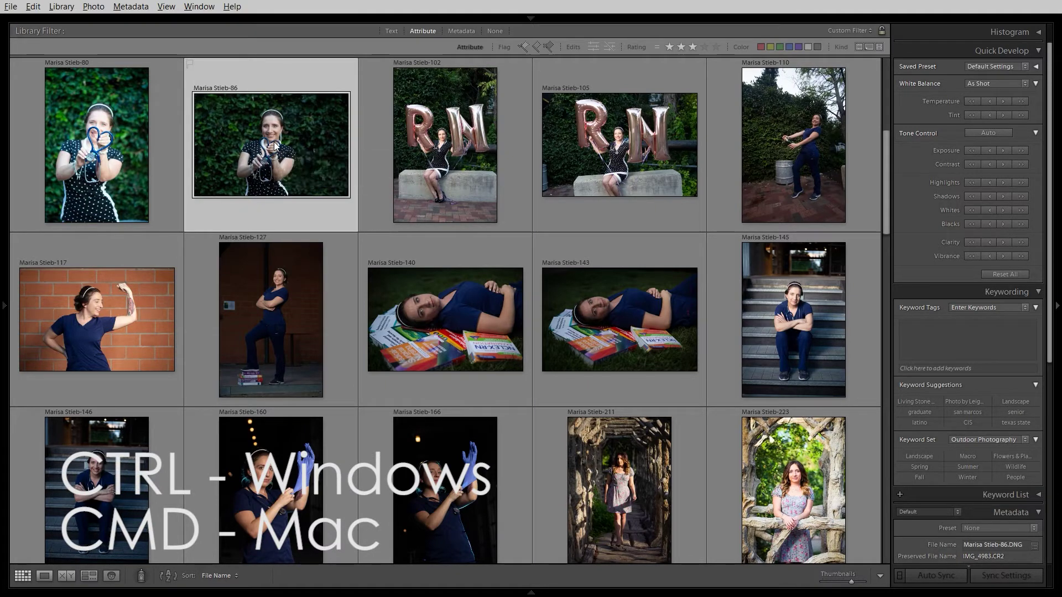
pyautogui.keyDown('ctrl'); pyautogui.click(636, 165); pyautogui.keyUp('ctrl')
pyautogui.keyDown('ctrl'); pyautogui.click(786, 155); pyautogui.keyUp('ctrl')
pyautogui.keyDown('ctrl'); pyautogui.click(771, 485); pyautogui.keyUp('ctrl')
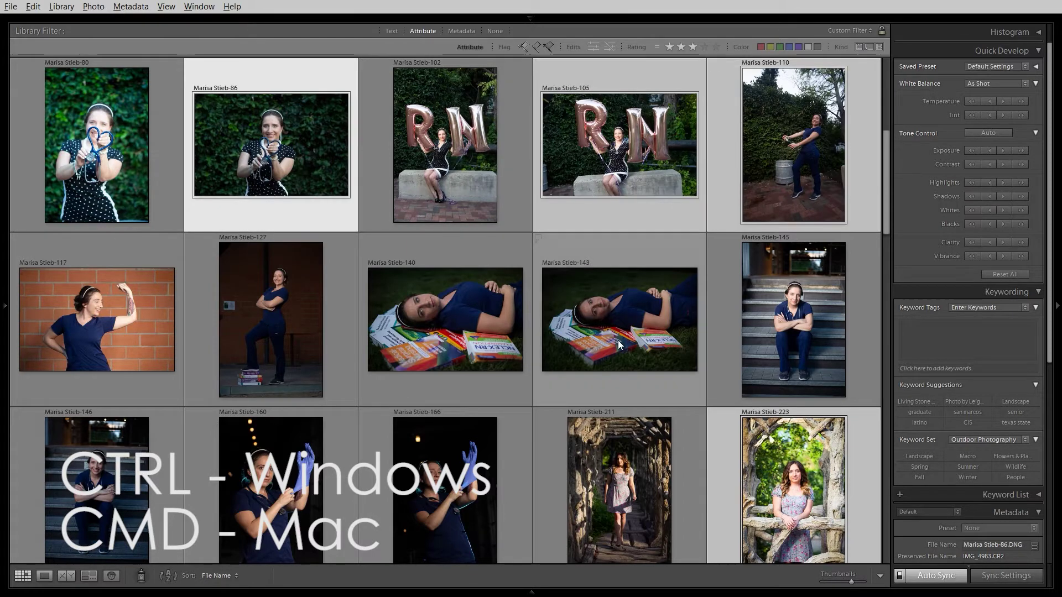
pyautogui.keyDown('ctrl'); pyautogui.click(620, 345); pyautogui.keyUp('ctrl')
pyautogui.keyDown('ctrl'); pyautogui.click(426, 453); pyautogui.keyUp('ctrl')
pyautogui.keyDown('ctrl'); pyautogui.click(116, 366); pyautogui.keyUp('ctrl')
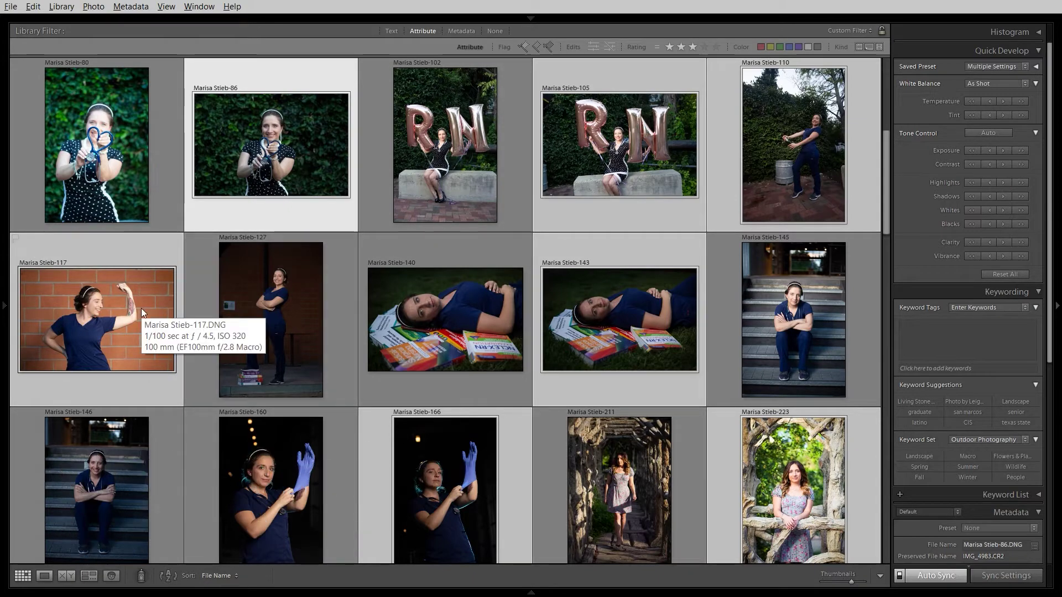
# Range-select photos 80 through 211, then narrow to the run from photo 127 to 145.
pyautogui.click(137, 175)
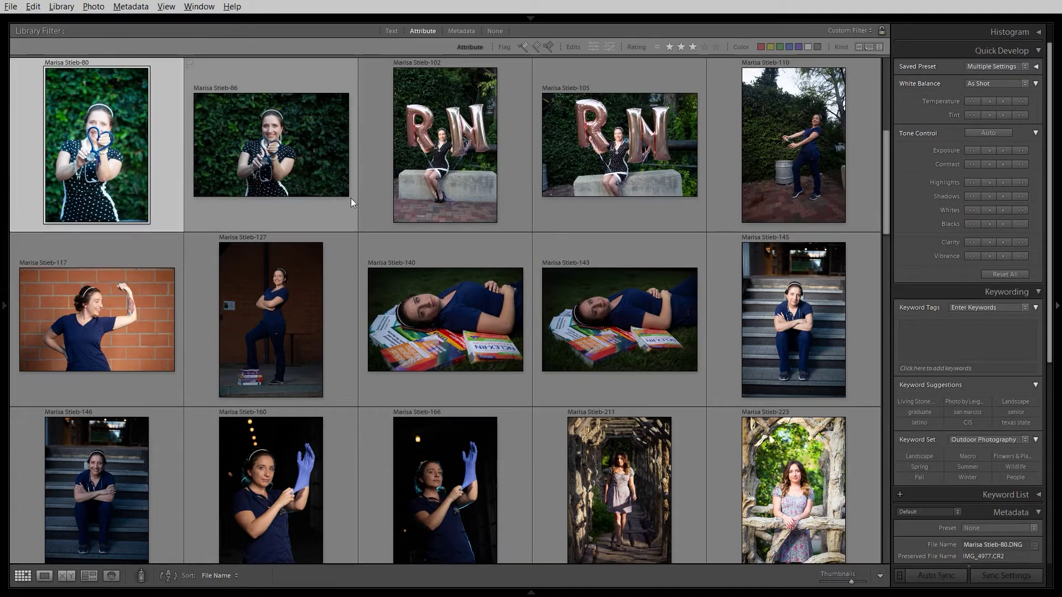
pyautogui.keyDown('shift'); pyautogui.click(656, 492); pyautogui.keyUp('shift')
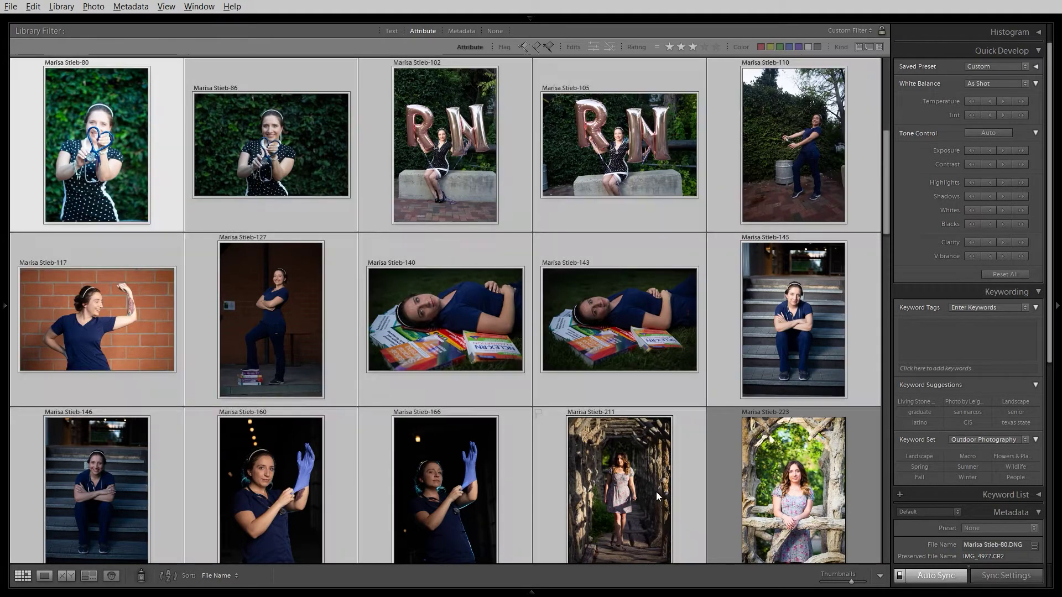
pyautogui.click(793, 487)
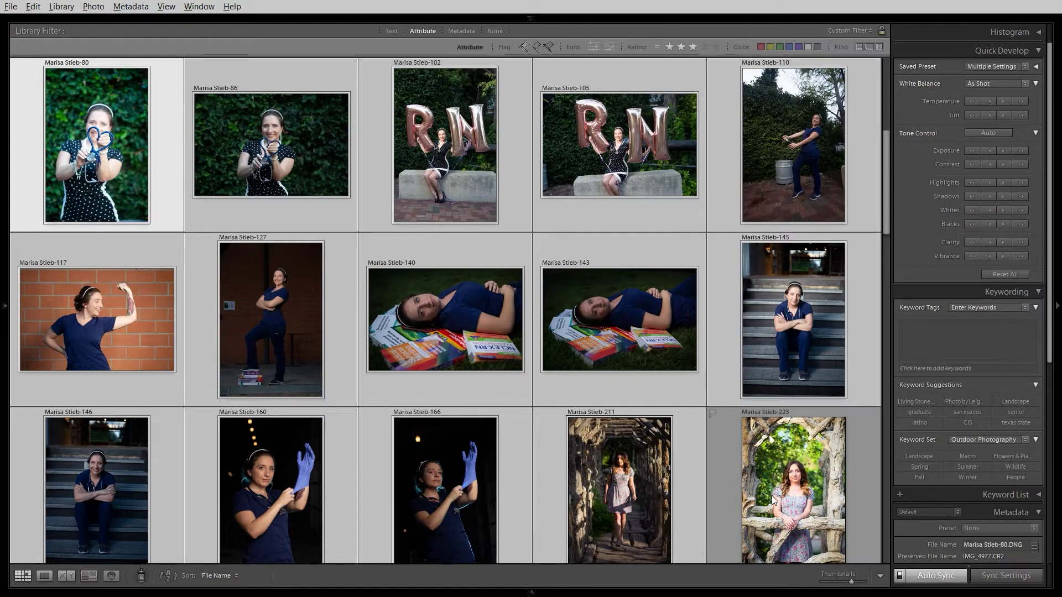
pyautogui.click(268, 313)
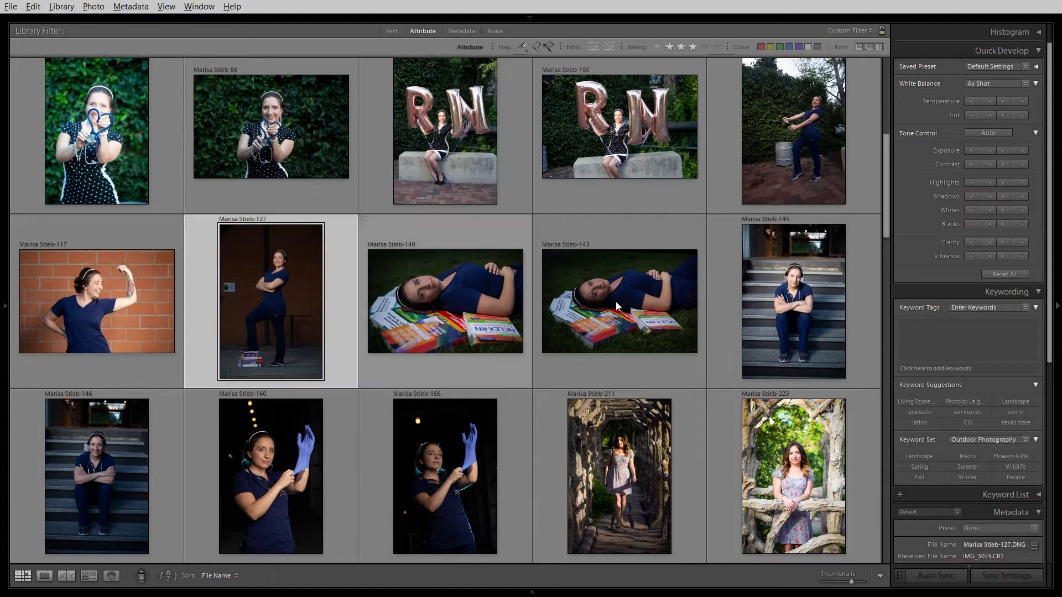
pyautogui.keyDown('shift'); pyautogui.click(769, 326); pyautogui.keyUp('shift')
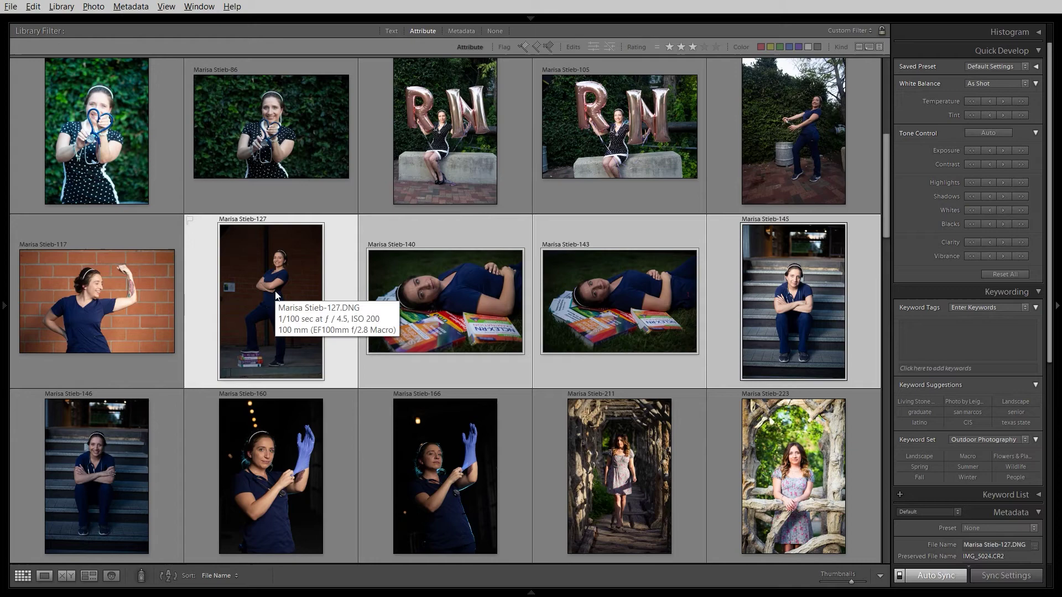
# Select photo 110, then add photos 140, 143, 146, 166 and 127 to the selection.
pyautogui.press('Down')
pyautogui.press('Right')
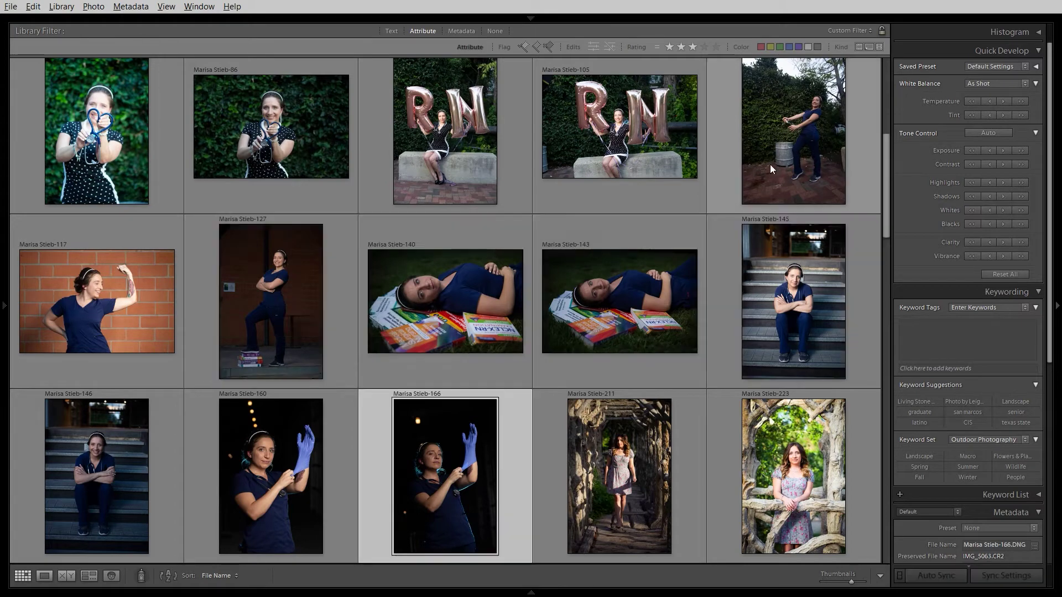
pyautogui.click(795, 125)
pyautogui.keyDown('ctrl'); pyautogui.click(480, 310); pyautogui.keyUp('ctrl')
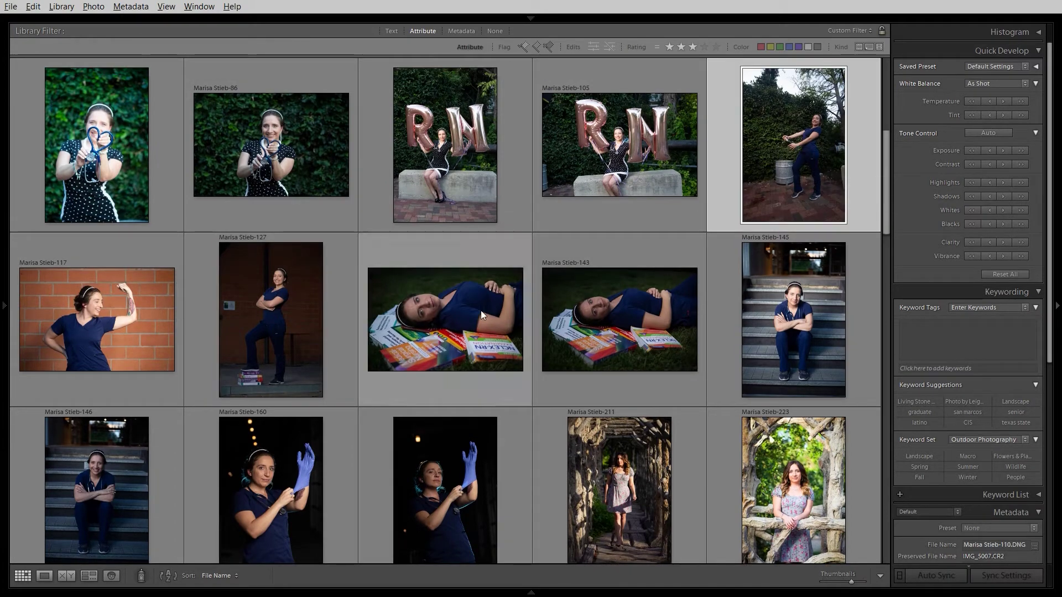
pyautogui.keyDown('ctrl'); pyautogui.click(615, 326); pyautogui.keyUp('ctrl')
pyautogui.keyDown('ctrl'); pyautogui.click(99, 506); pyautogui.keyUp('ctrl')
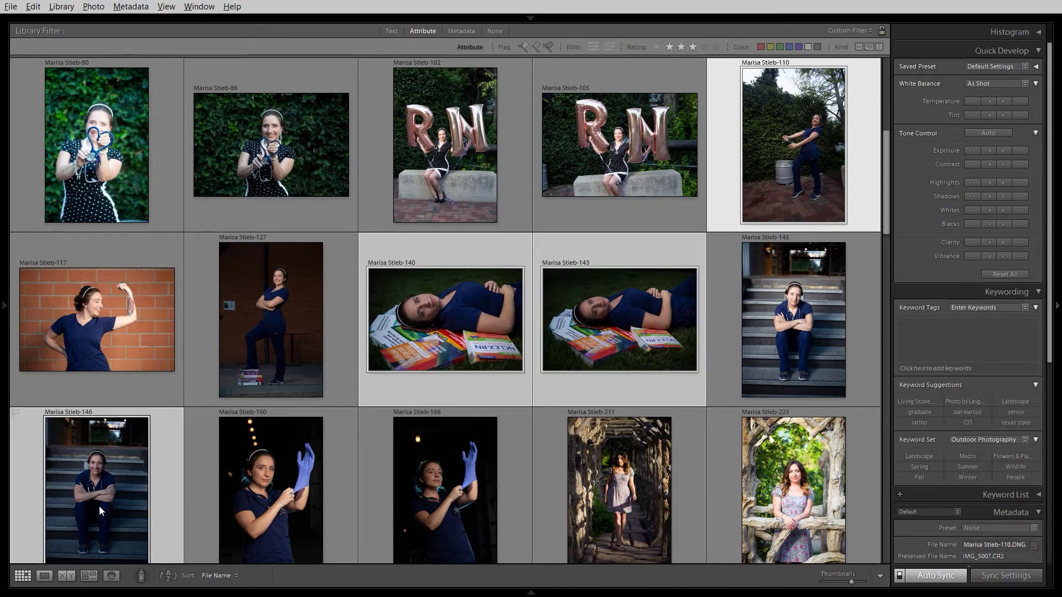
pyautogui.keyDown('ctrl'); pyautogui.click(405, 507); pyautogui.keyUp('ctrl')
pyautogui.keyDown('ctrl'); pyautogui.click(284, 355); pyautogui.keyUp('ctrl')
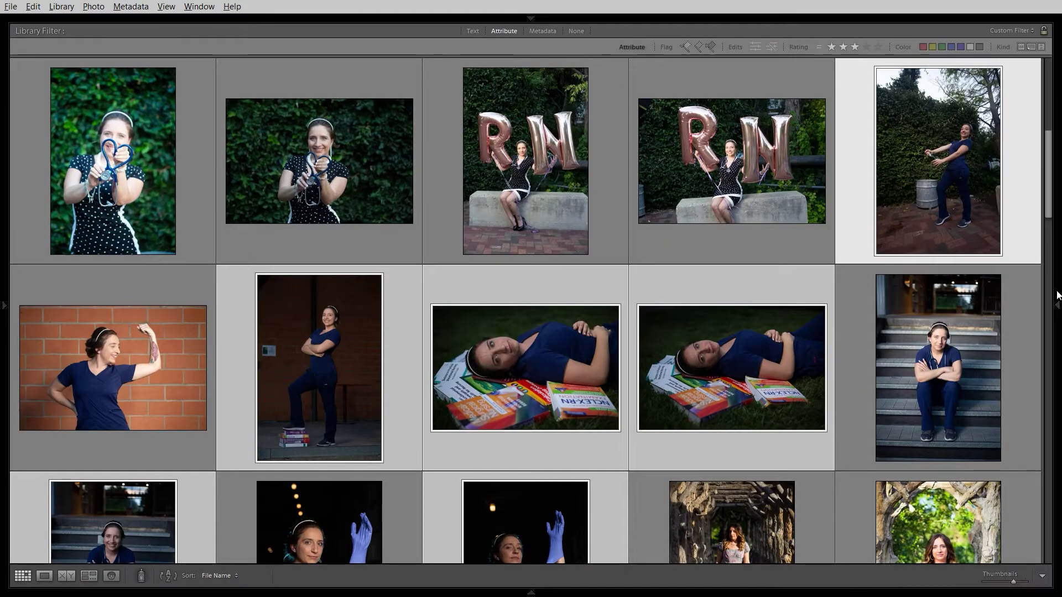
# Hide the right side panel and bring it back docked beside the grid.
pyautogui.click(1057, 296)
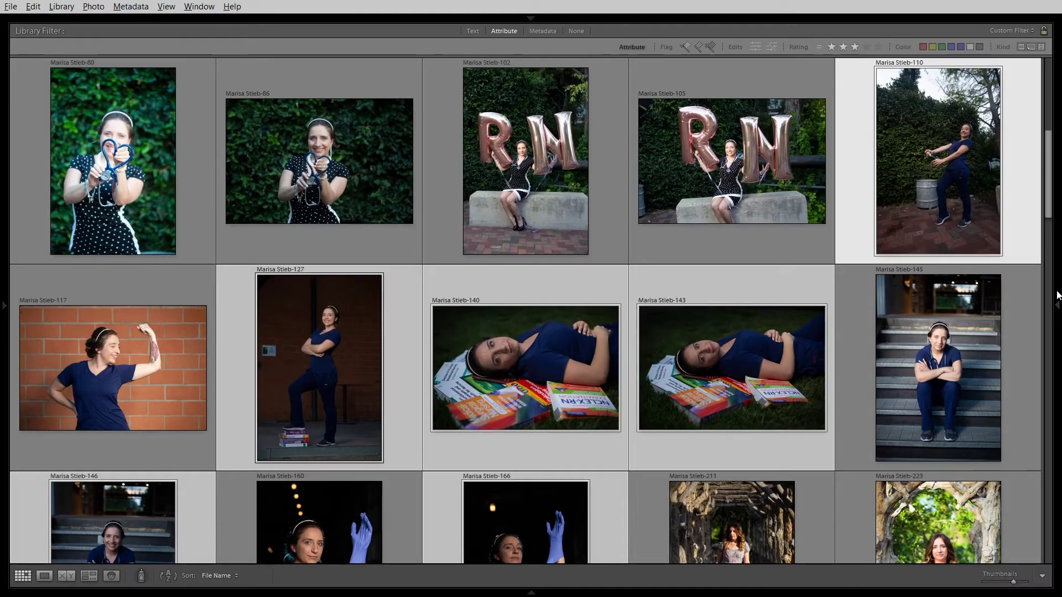
pyautogui.moveTo(1057, 295)
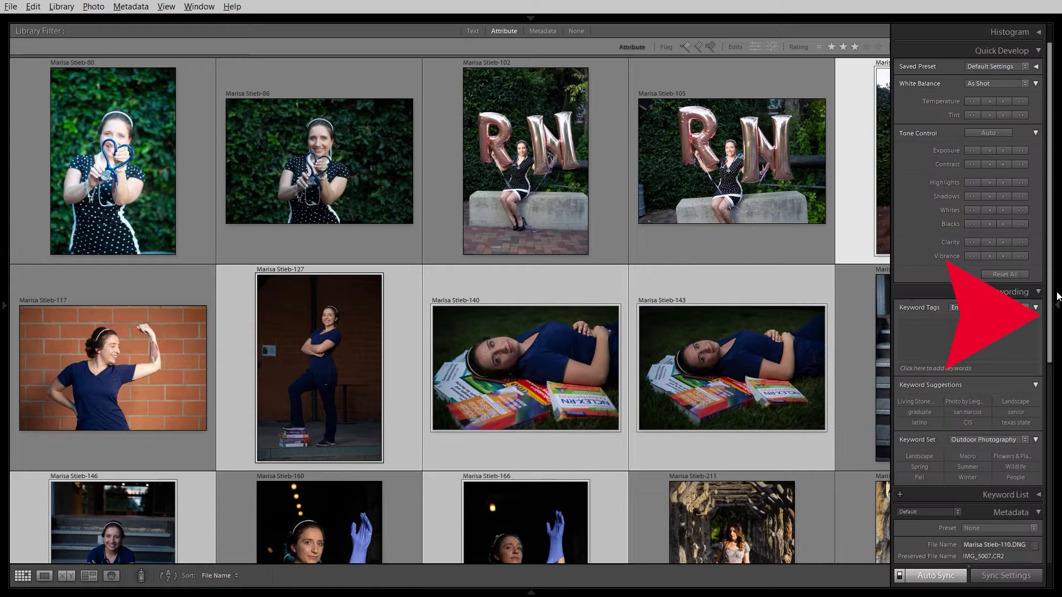
pyautogui.click(1057, 310)
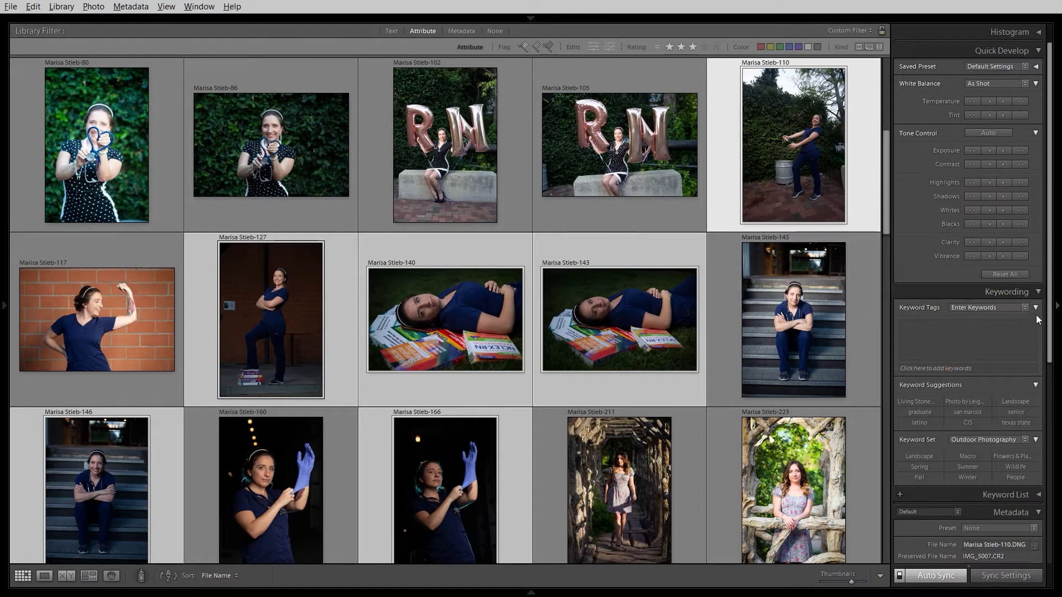
pyautogui.click(1051, 316)
pyautogui.moveTo(1060, 315)
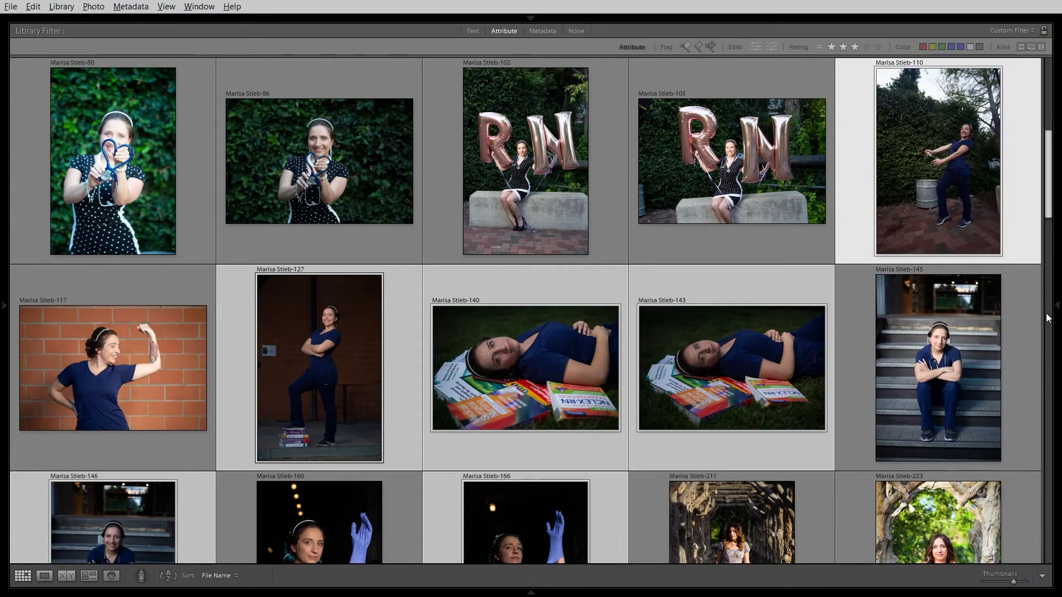
pyautogui.click(1057, 318)
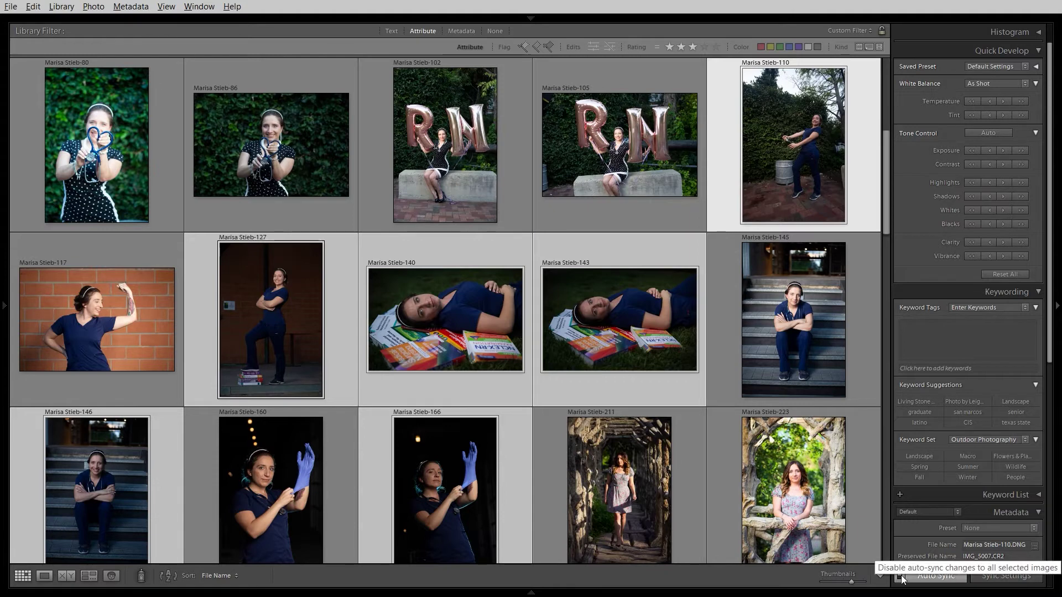
# Raise Quick Develop exposure on all six selected portraits, then lower it again.
pyautogui.click(1020, 150)
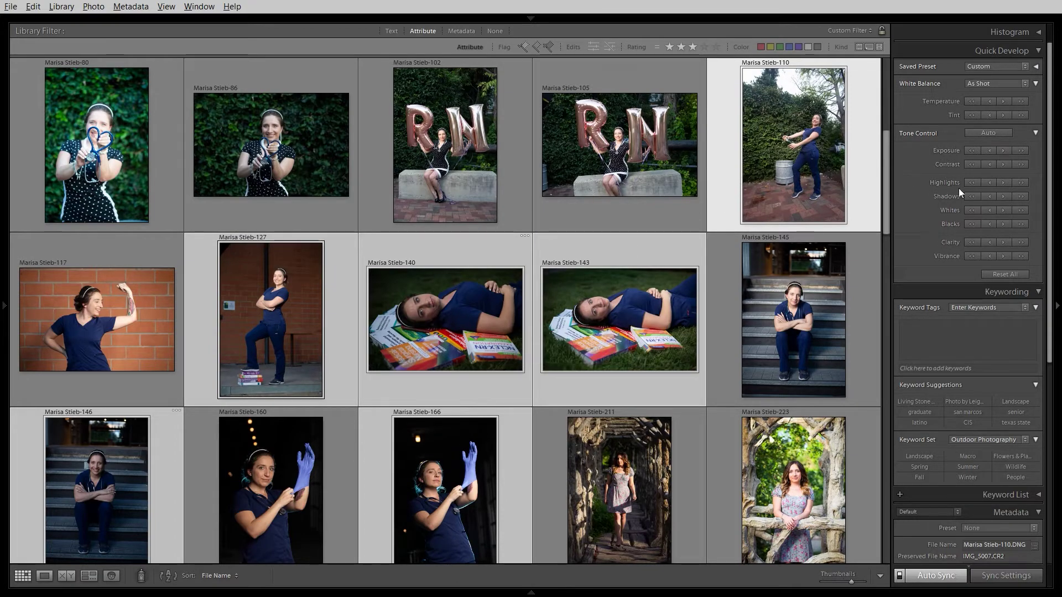
pyautogui.click(1034, 132)
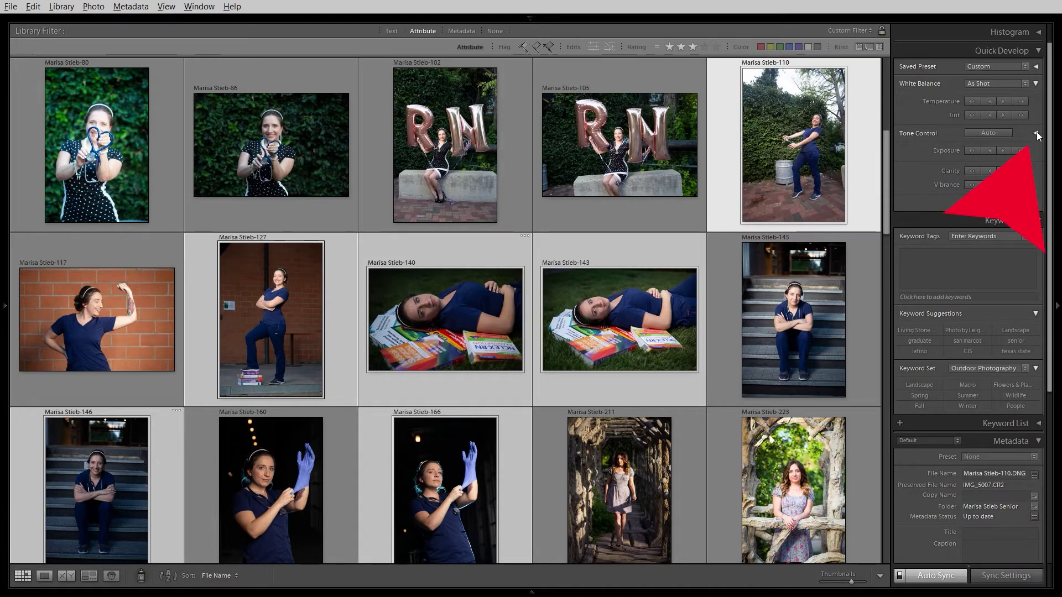
pyautogui.click(1036, 133)
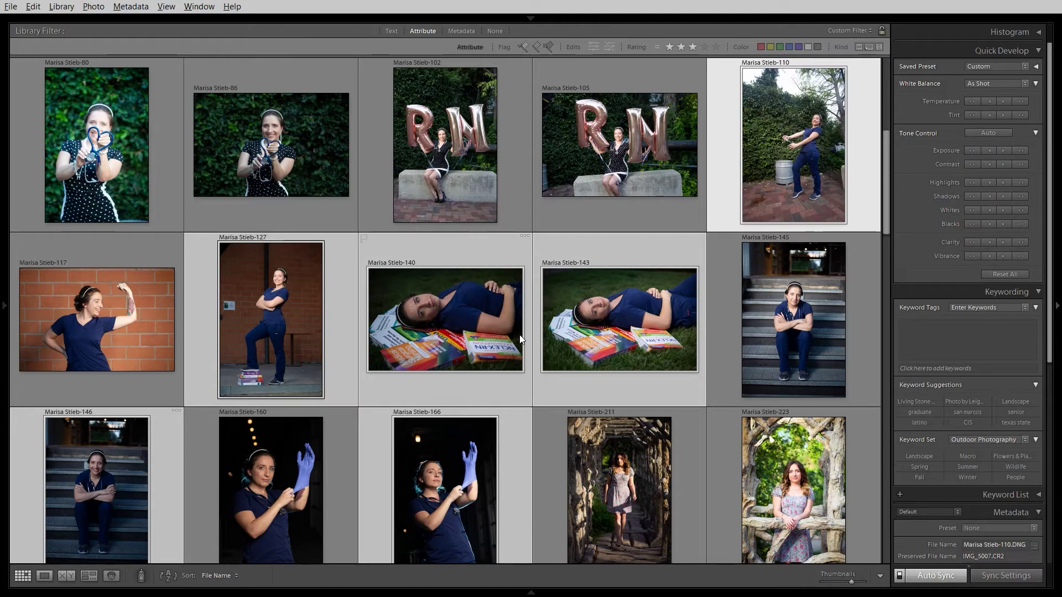
pyautogui.click(972, 151)
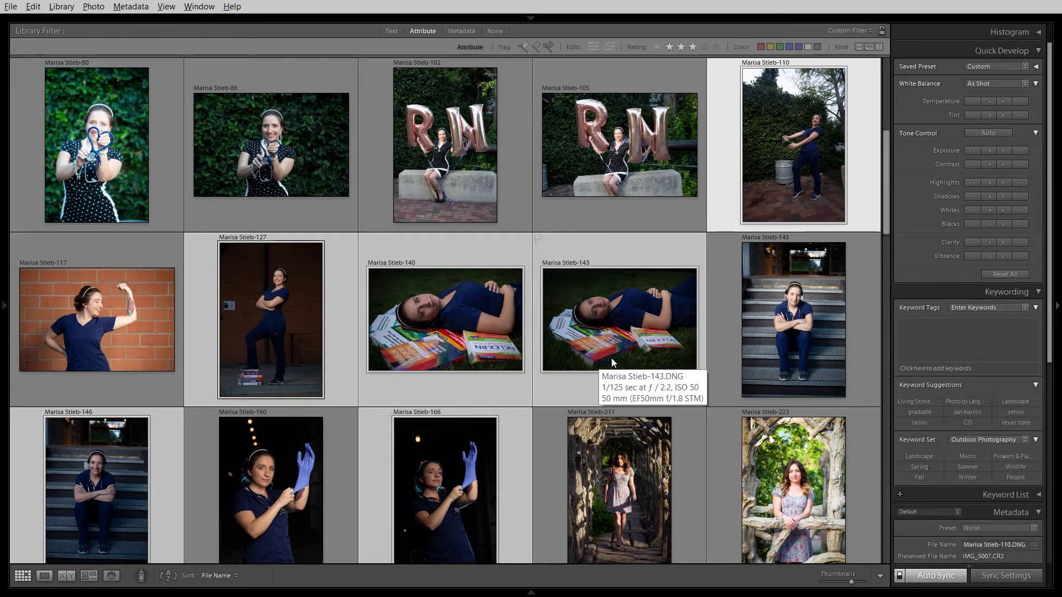
# Raise Quick Develop exposure on all six portraits, with the grid back at five thumbnails per row.
pyautogui.press('=')
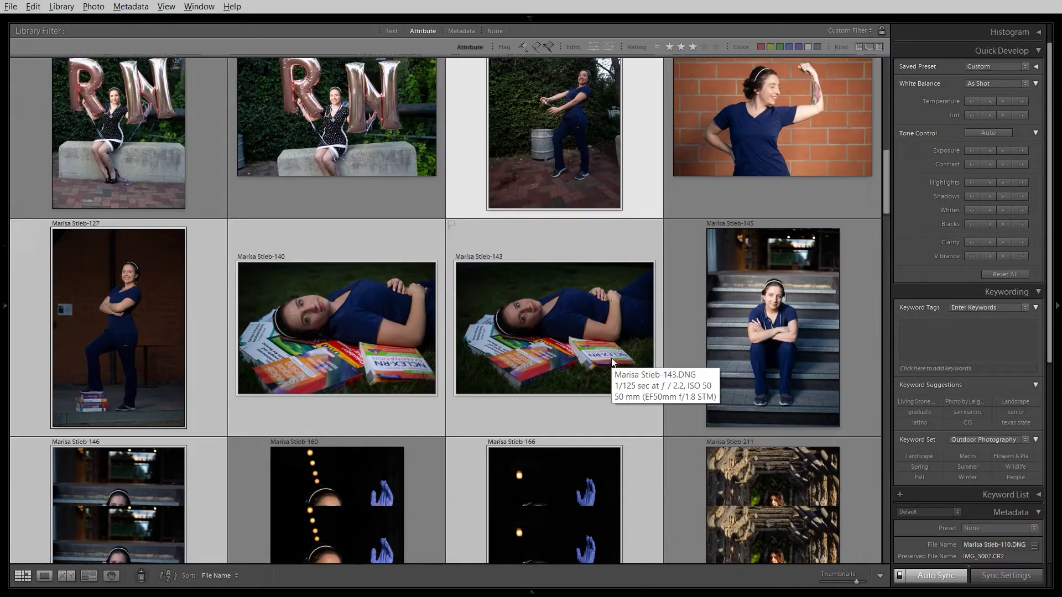
pyautogui.scroll(-5, 612, 363)
pyautogui.scroll(3, 612, 362)
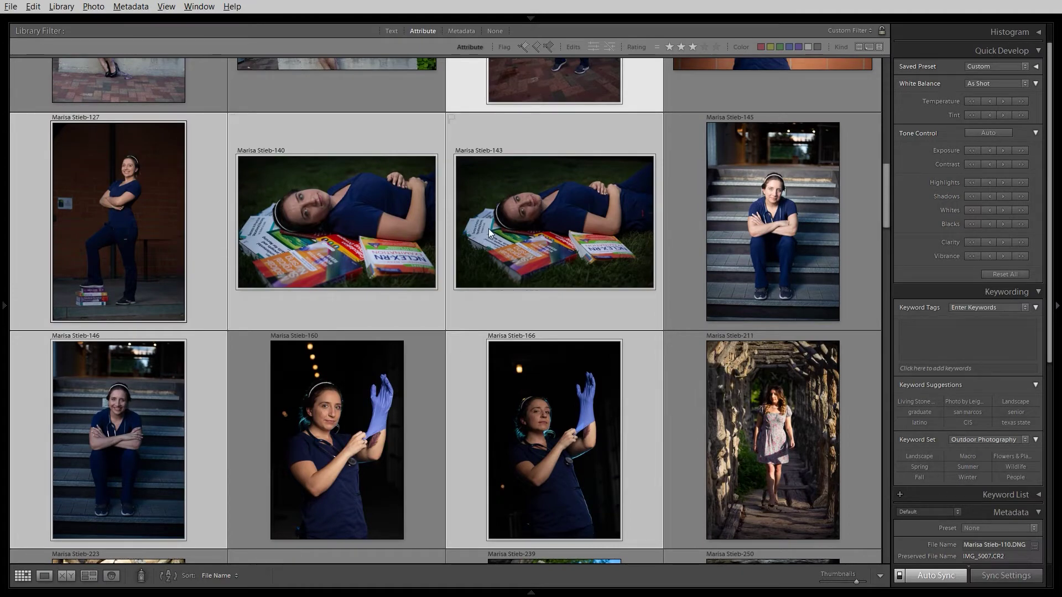
pyautogui.press('-')
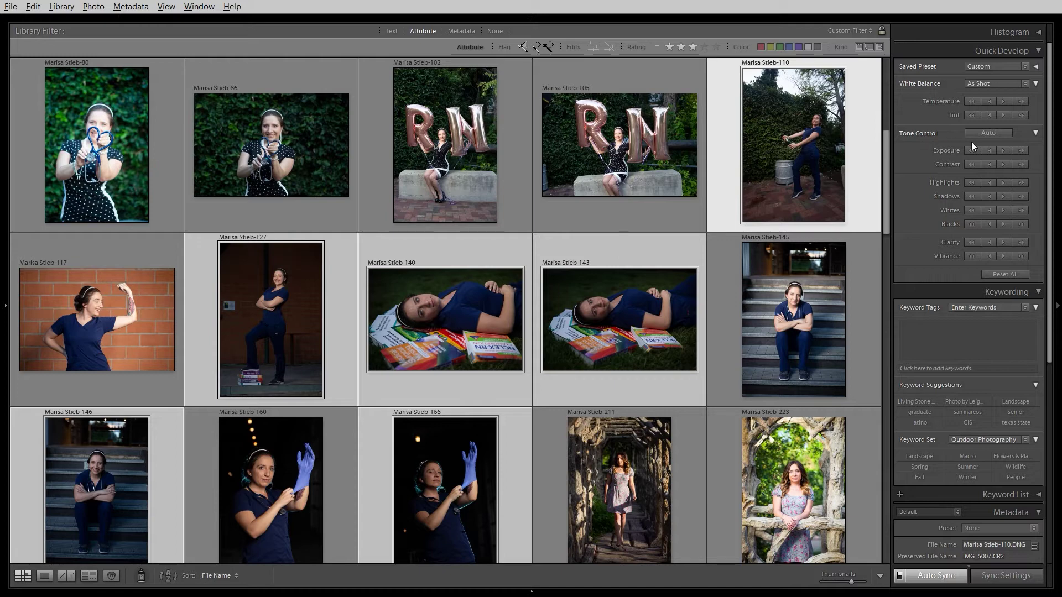
pyautogui.click(1020, 150)
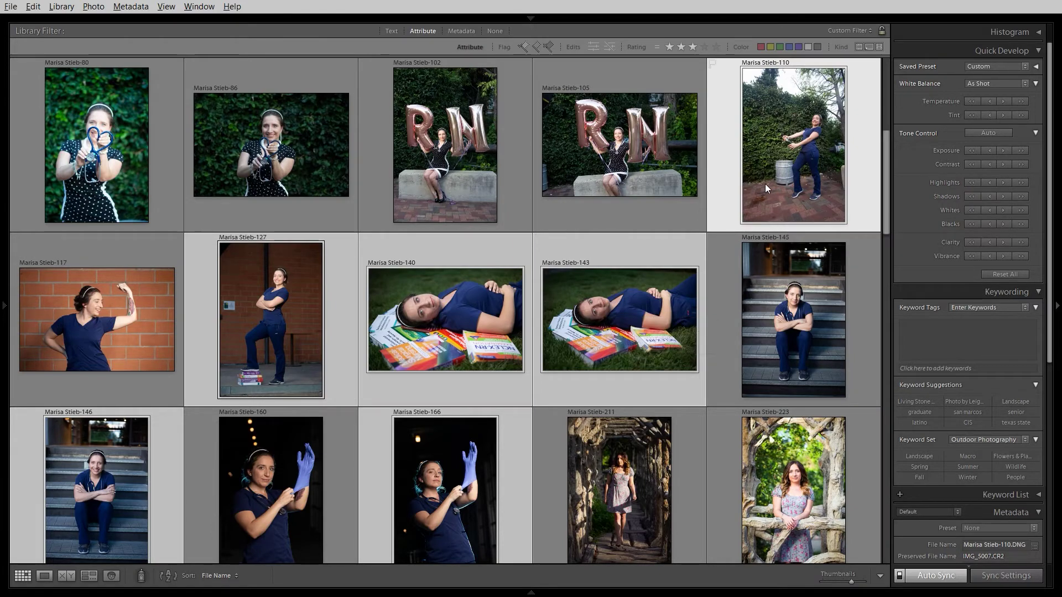
# Make photo 110 black and white, extend the selection through photo 211, and bring up Sync Settings.
pyautogui.press('Down')
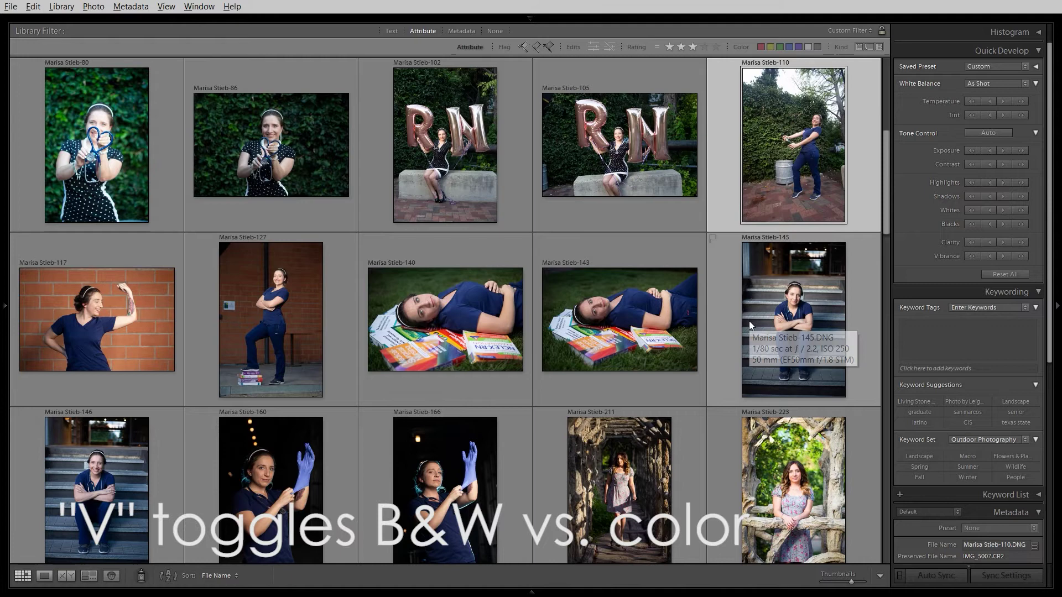
pyautogui.press('v')
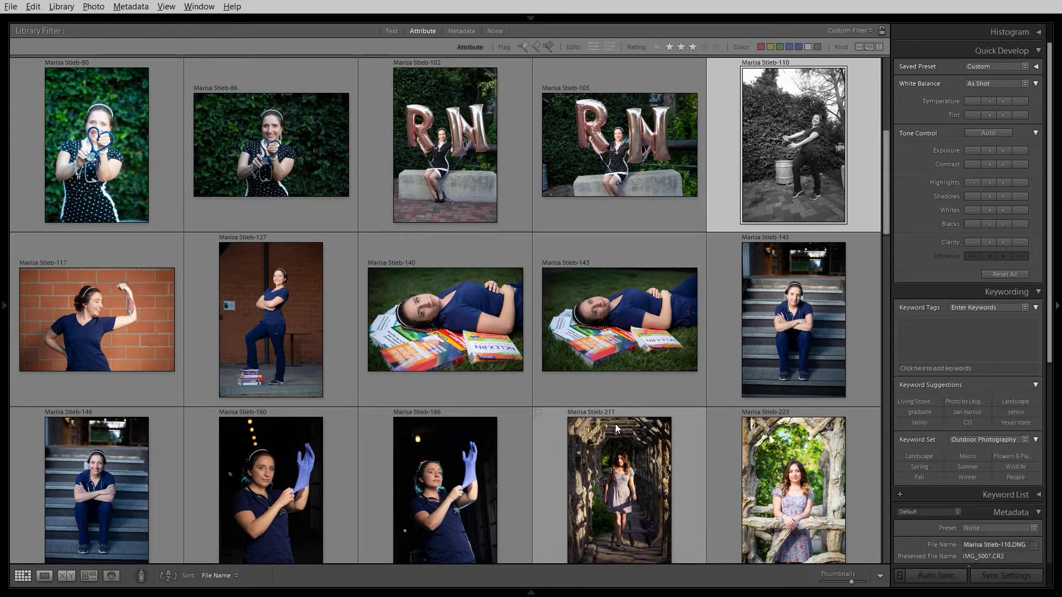
pyautogui.keyDown('shift'); pyautogui.click(606, 456); pyautogui.keyUp('shift')
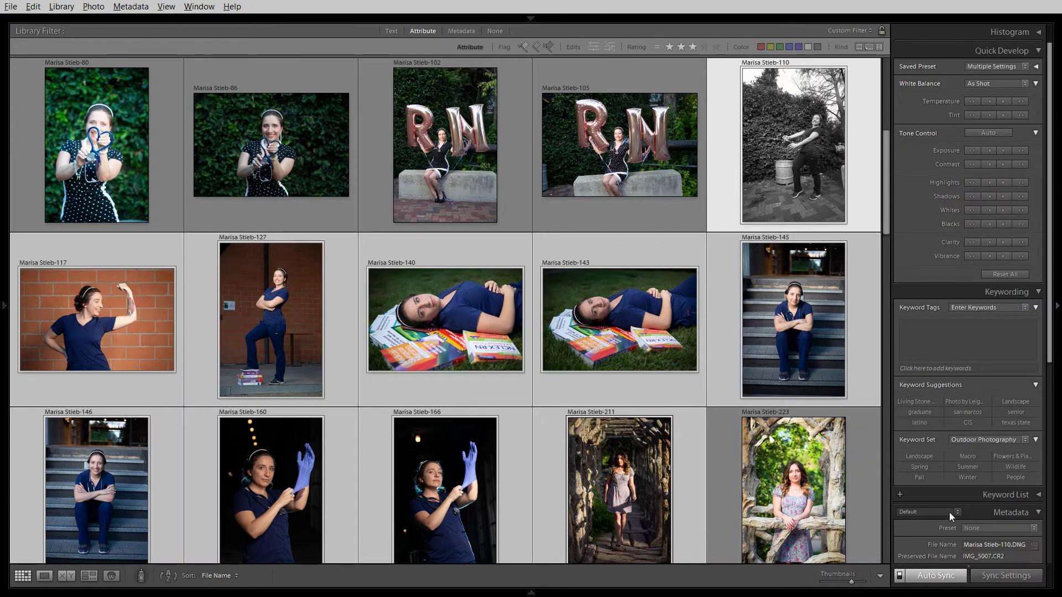
pyautogui.click(1022, 577)
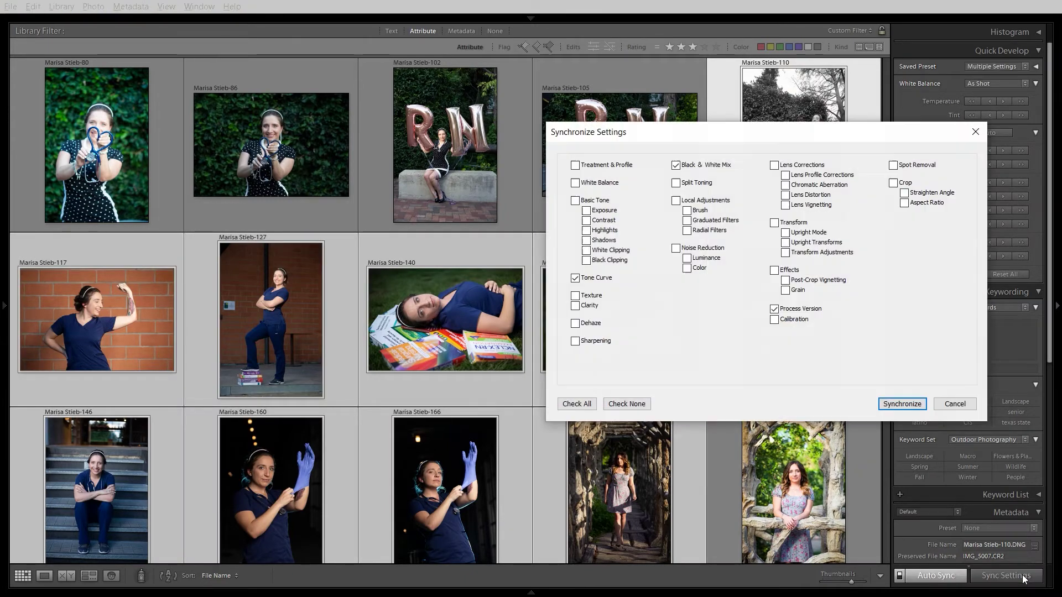
# Synchronize only Treatment & Profile from photo 110 to the selected photos.
pyautogui.click(624, 407)
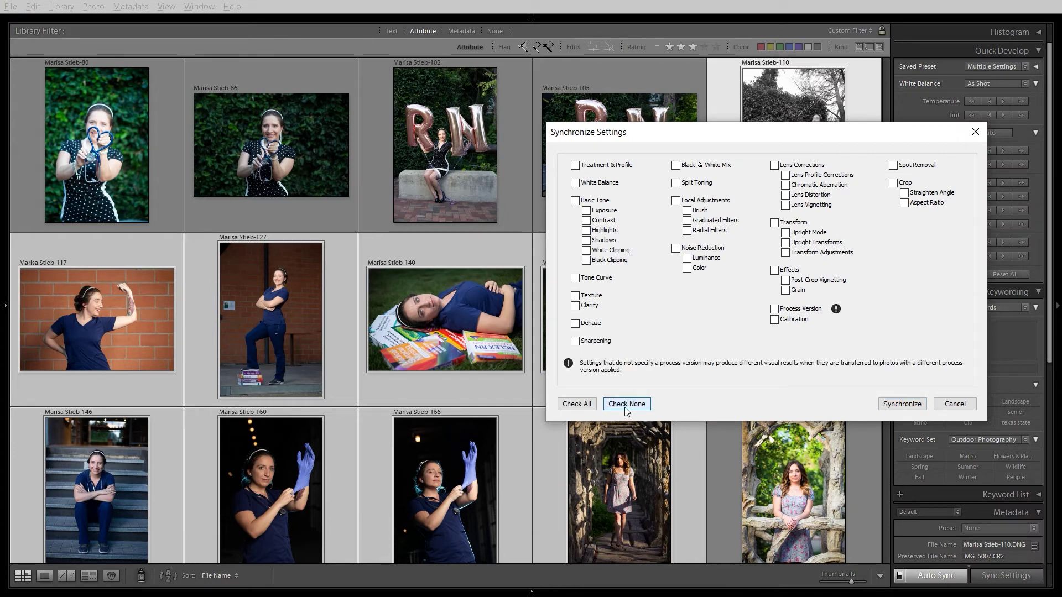
pyautogui.click(575, 165)
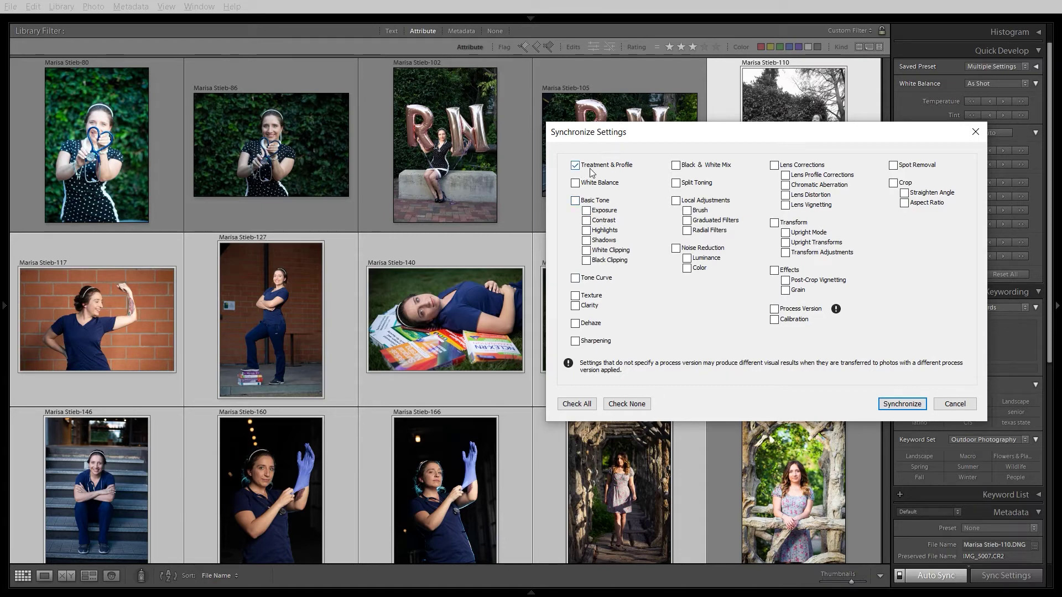
pyautogui.click(908, 405)
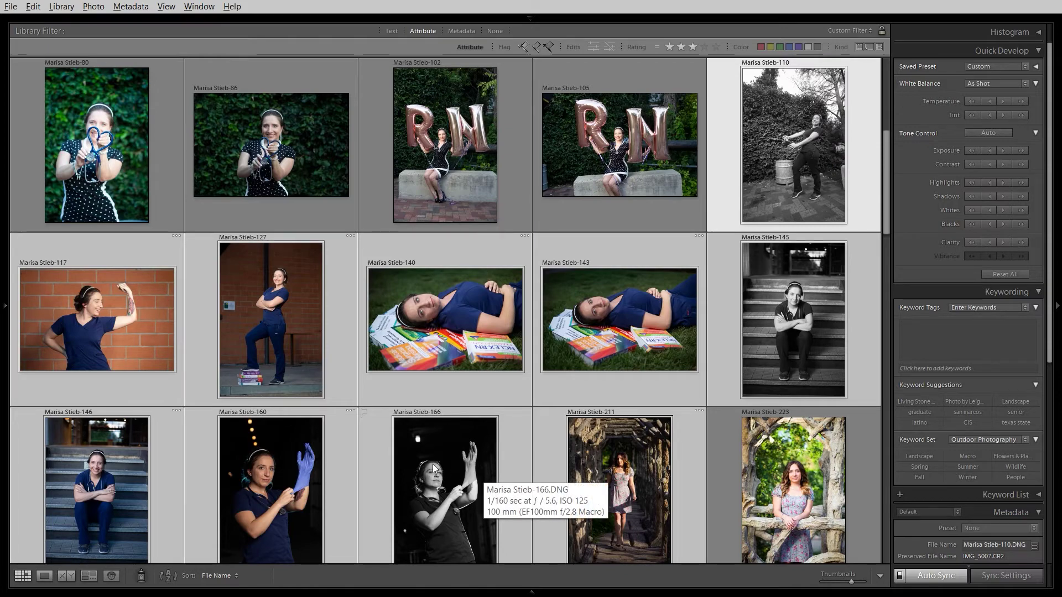
# Undo both black-and-white changes with Ctrl+Z, restoring colour, and reselect photo 110.
pyautogui.press('=')
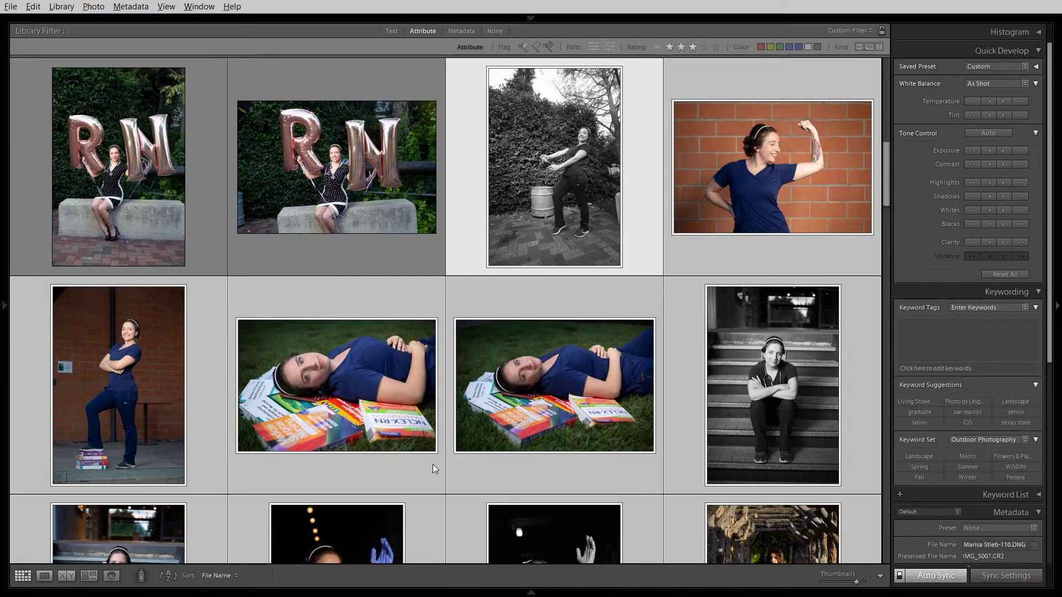
pyautogui.press('v')
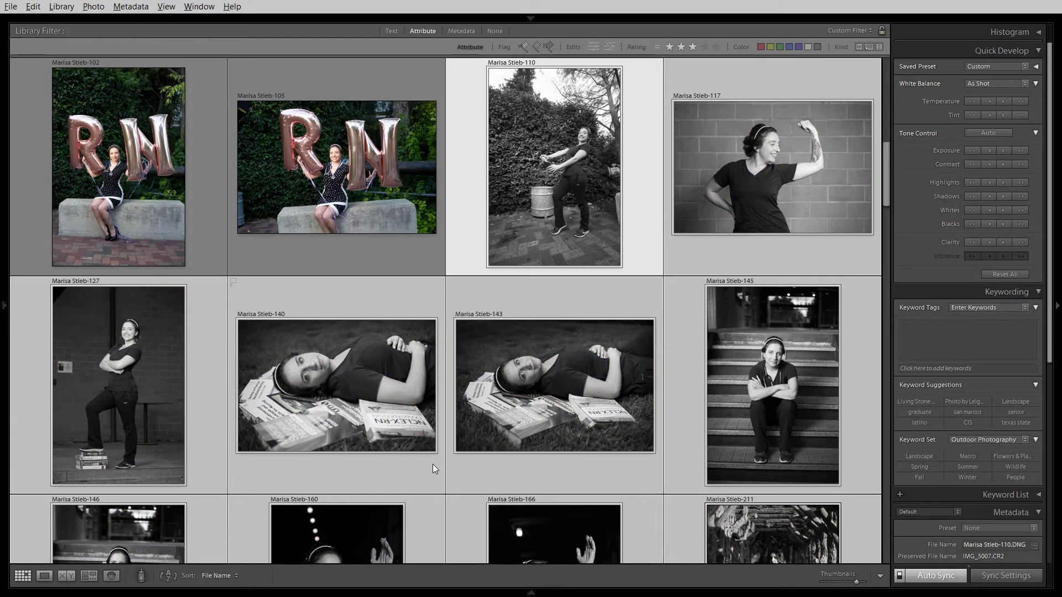
pyautogui.press('-')
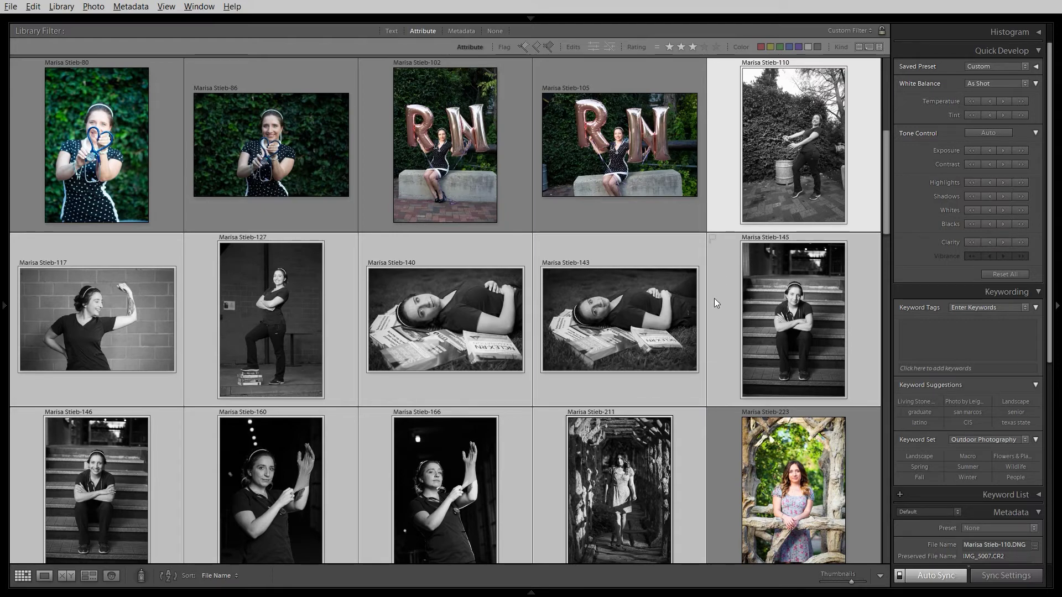
pyautogui.hotkey('ctrl', 'z')
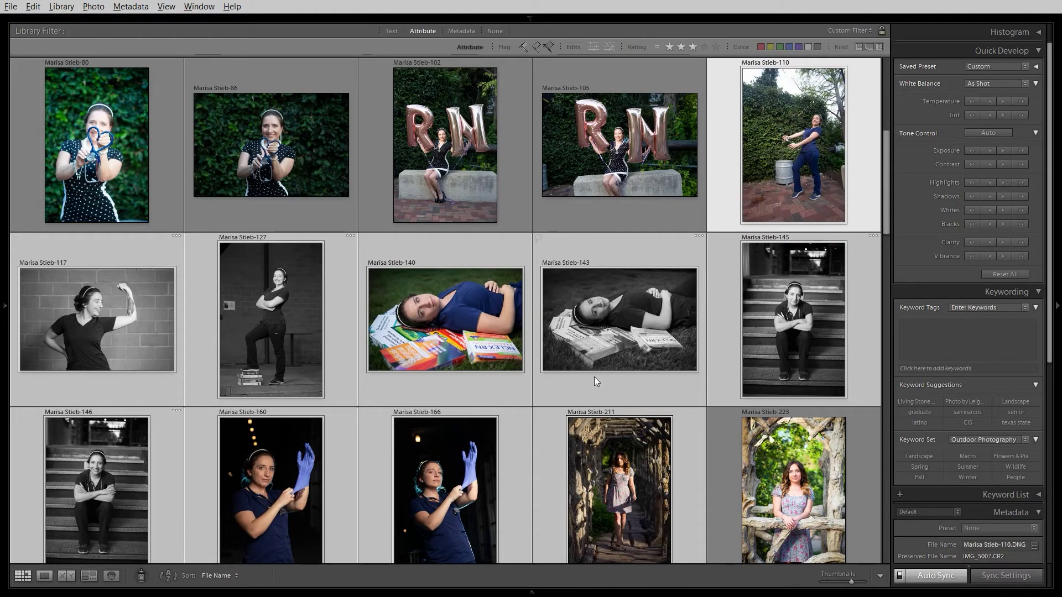
pyautogui.hotkey('ctrl', 'z')
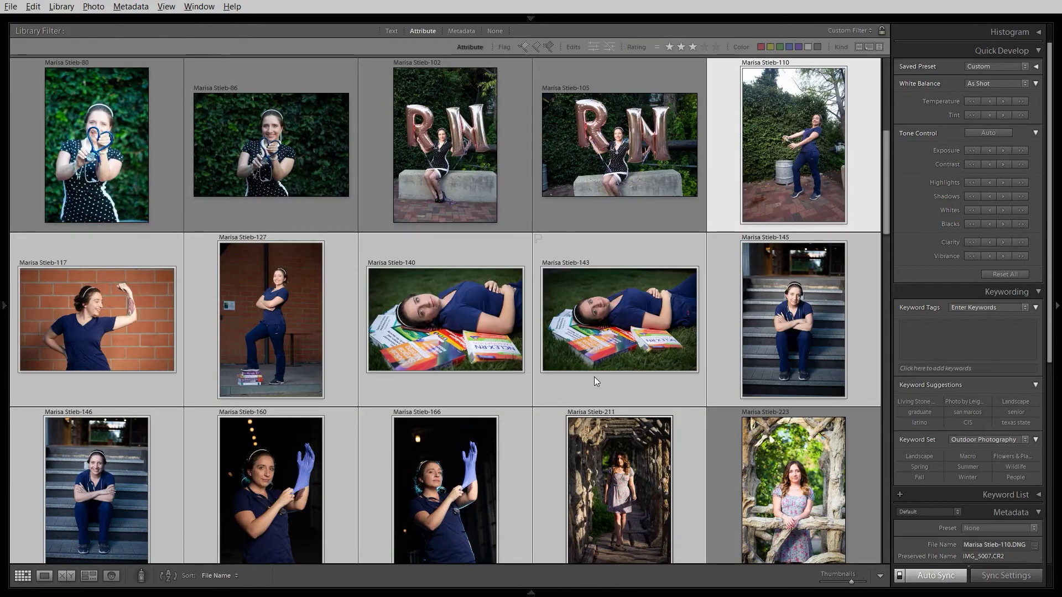
pyautogui.click(792, 470)
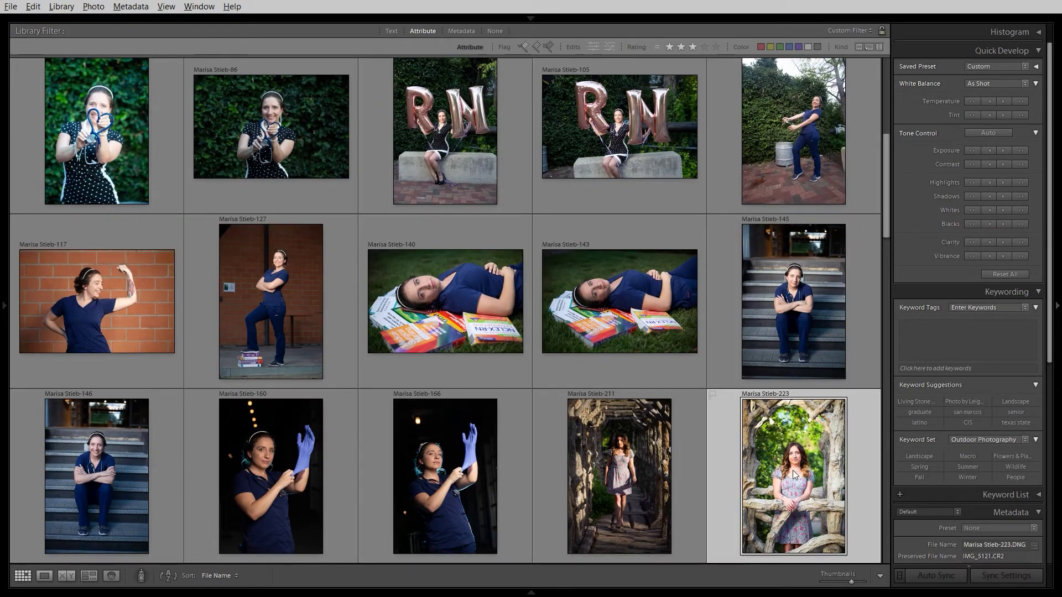
pyautogui.click(791, 153)
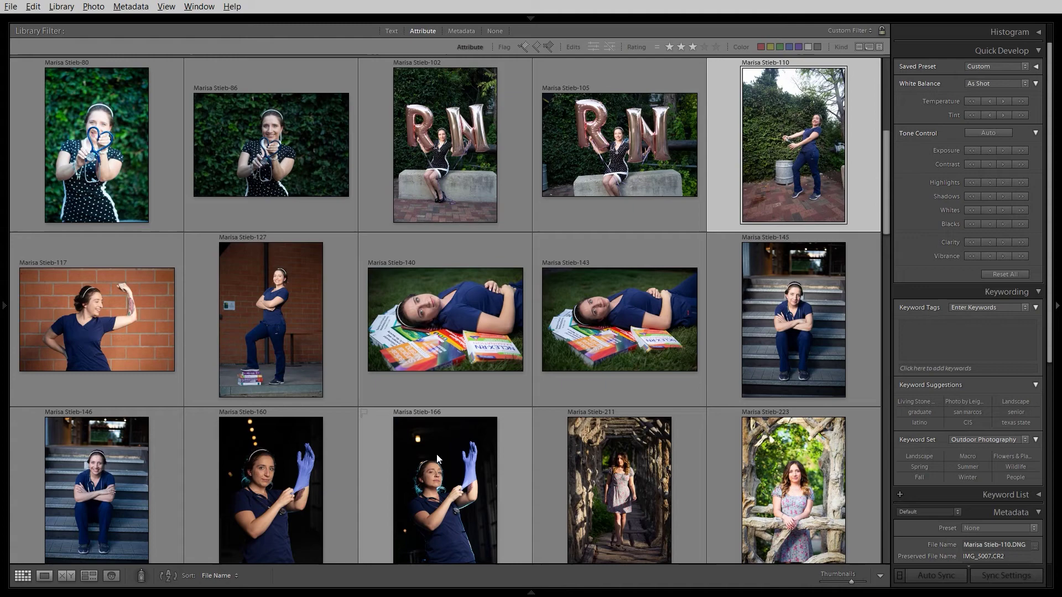
# Open photos 117 through 211 in Develop and try a custom tone curve point on photo 117.
pyautogui.click(108, 341)
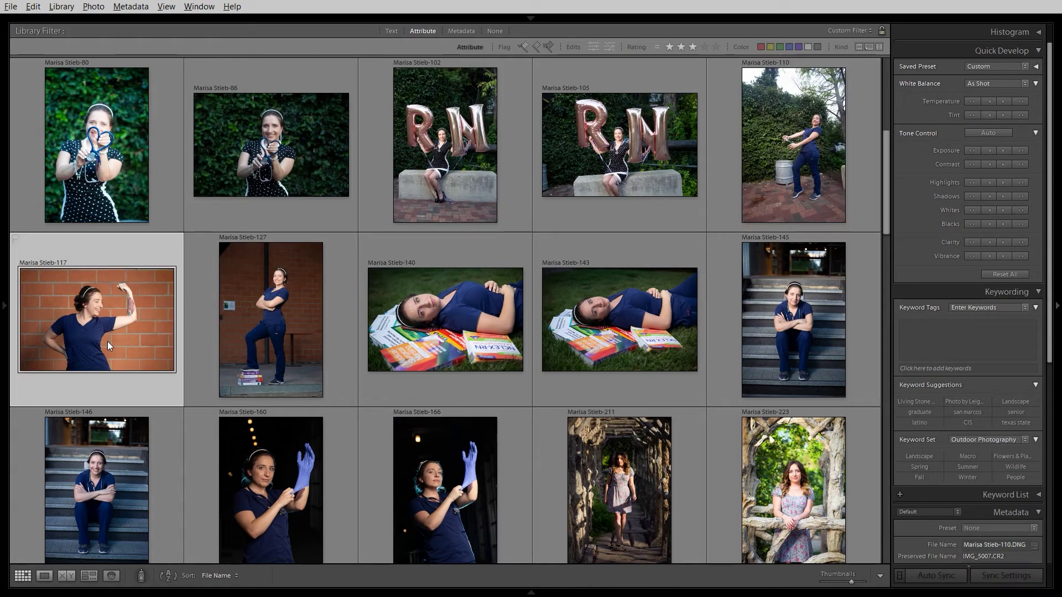
pyautogui.keyDown('shift'); pyautogui.click(613, 475); pyautogui.keyUp('shift')
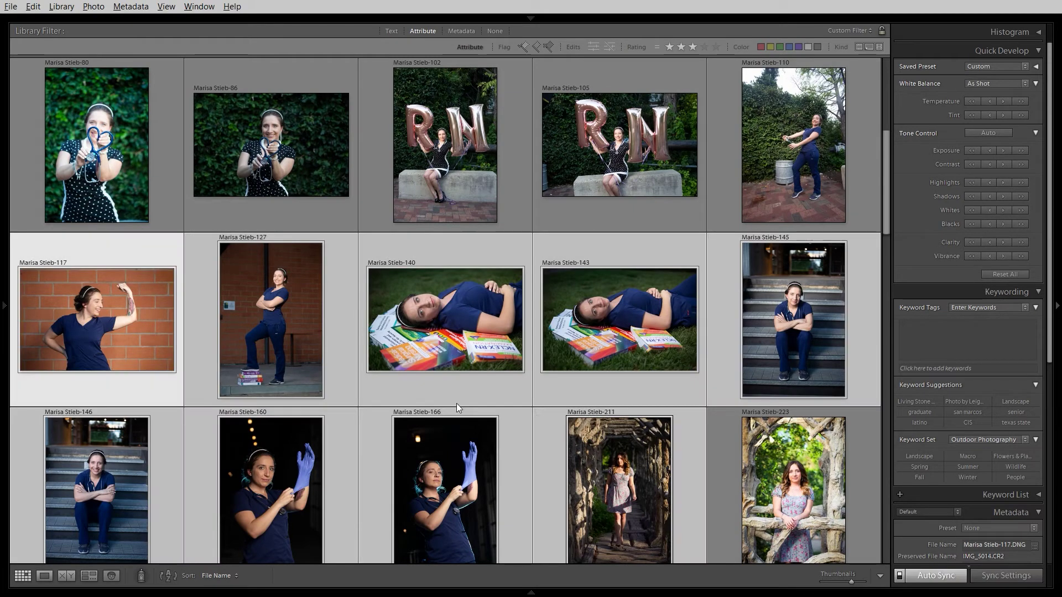
pyautogui.press('d')
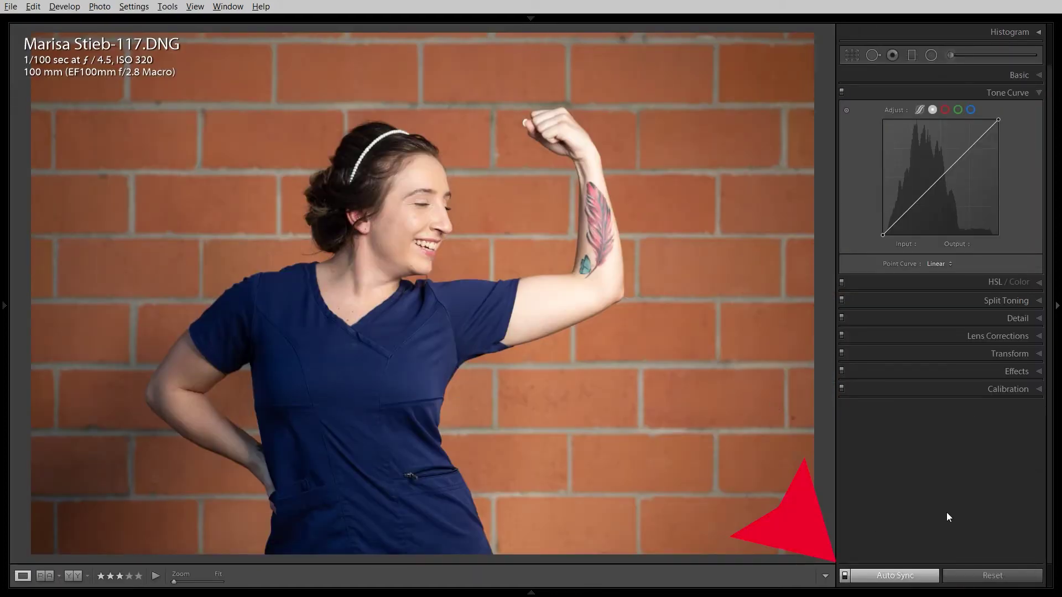
pyautogui.click(845, 576)
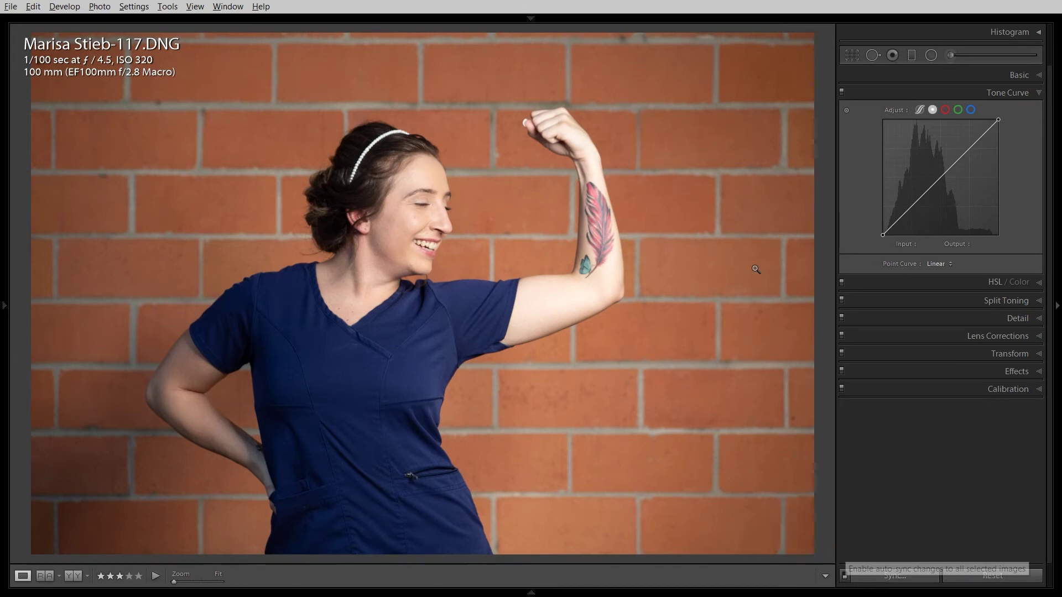
pyautogui.moveTo(916, 197); pyautogui.dragTo(955, 202)
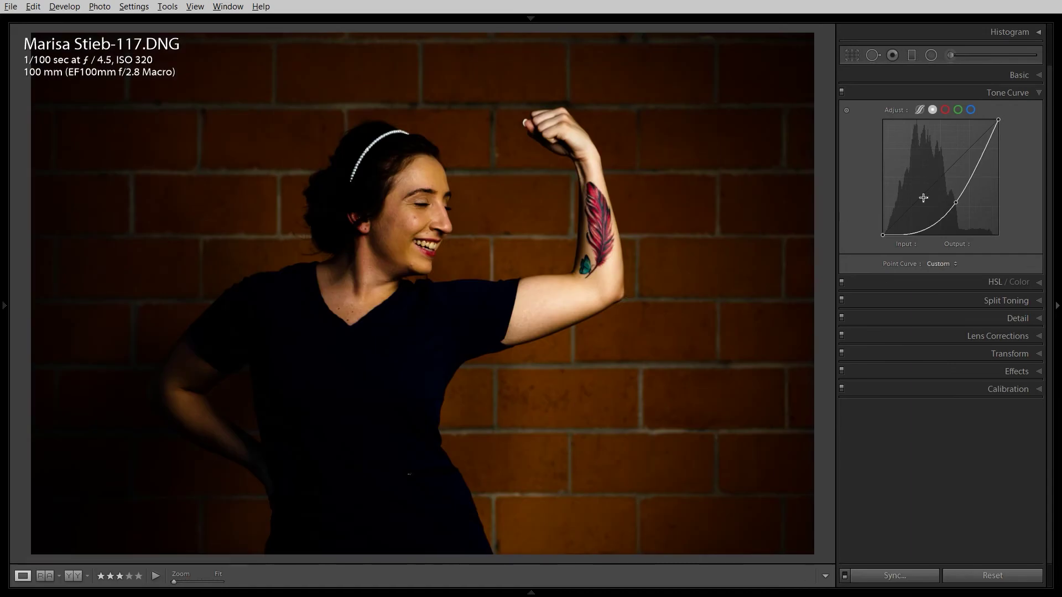
pyautogui.moveTo(955, 203); pyautogui.dragTo(940, 175)
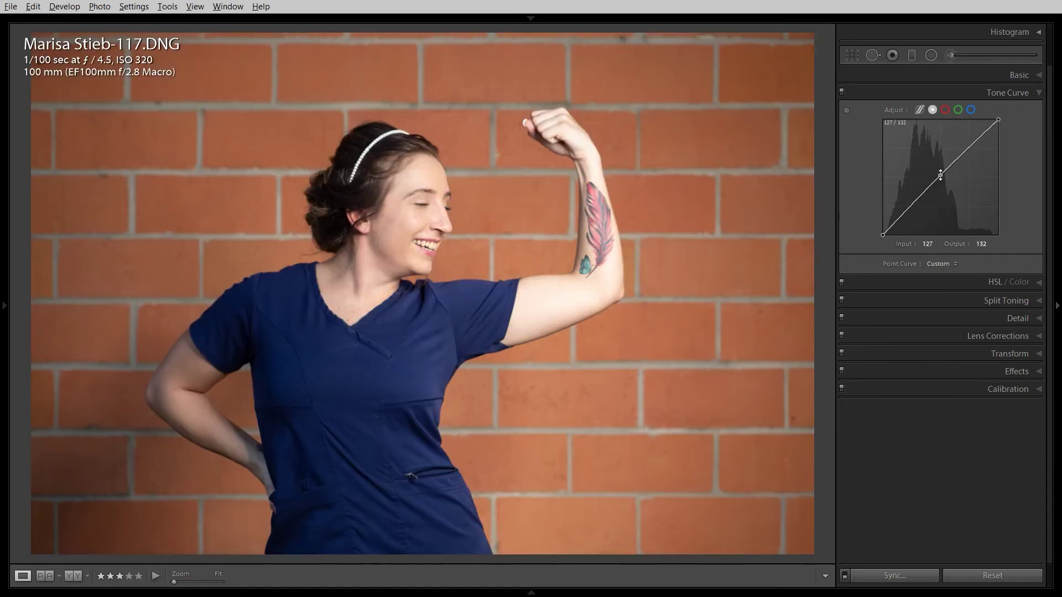
# With Auto Sync on, set a brightening tone curve point at 117/161 across all nine photos.
pyautogui.click(844, 576)
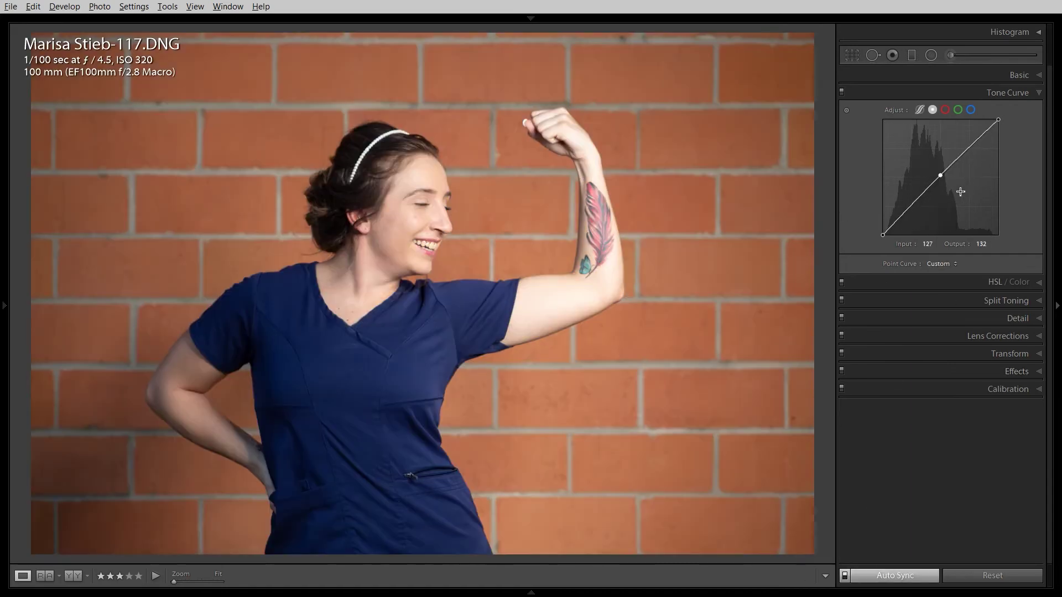
pyautogui.moveTo(941, 174); pyautogui.dragTo(950, 194)
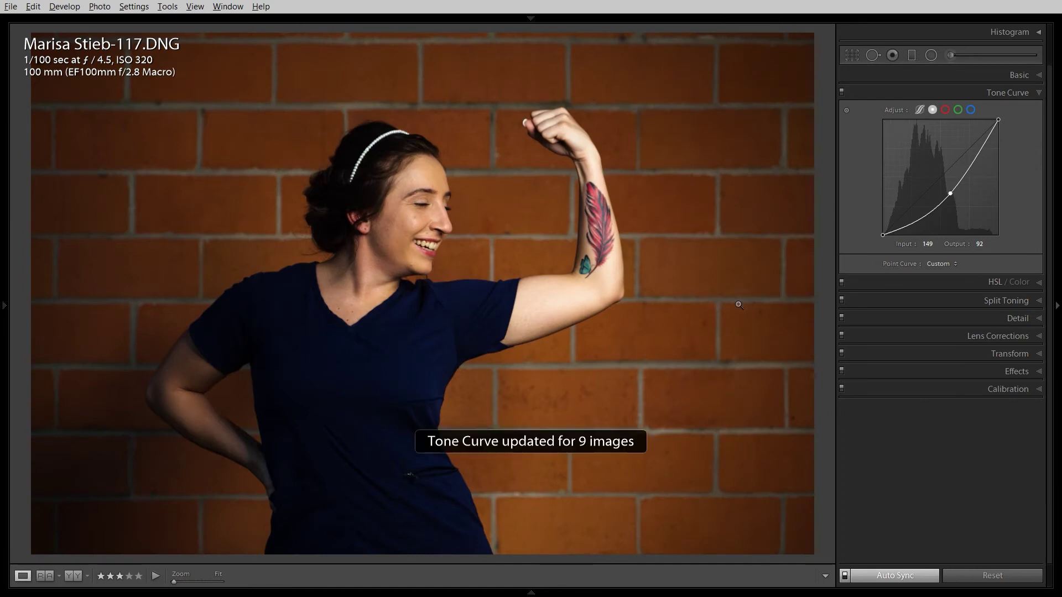
pyautogui.press('Right')
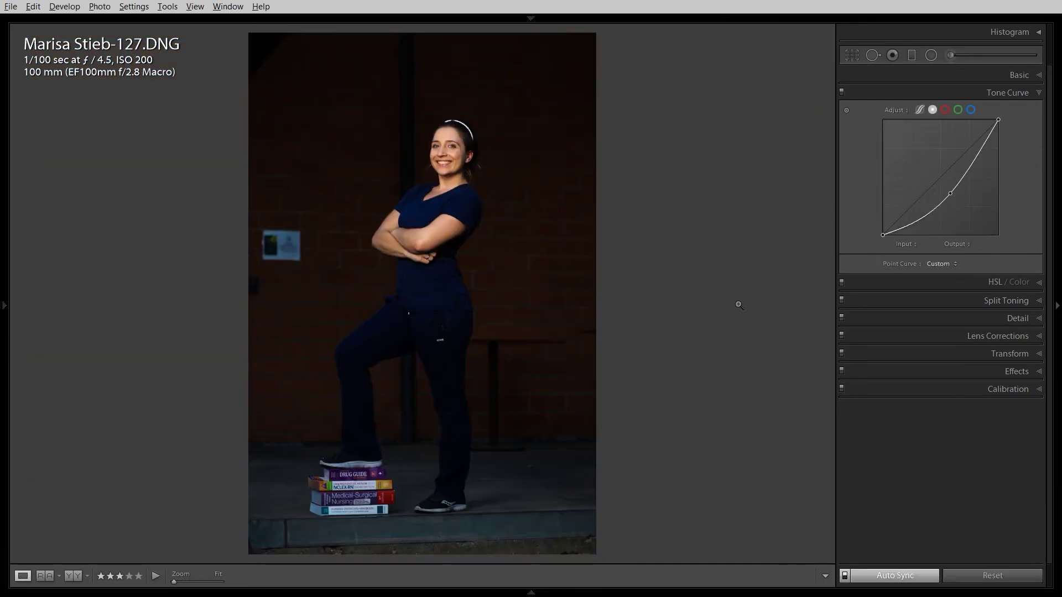
pyautogui.press('Right')
pyautogui.press('Right')
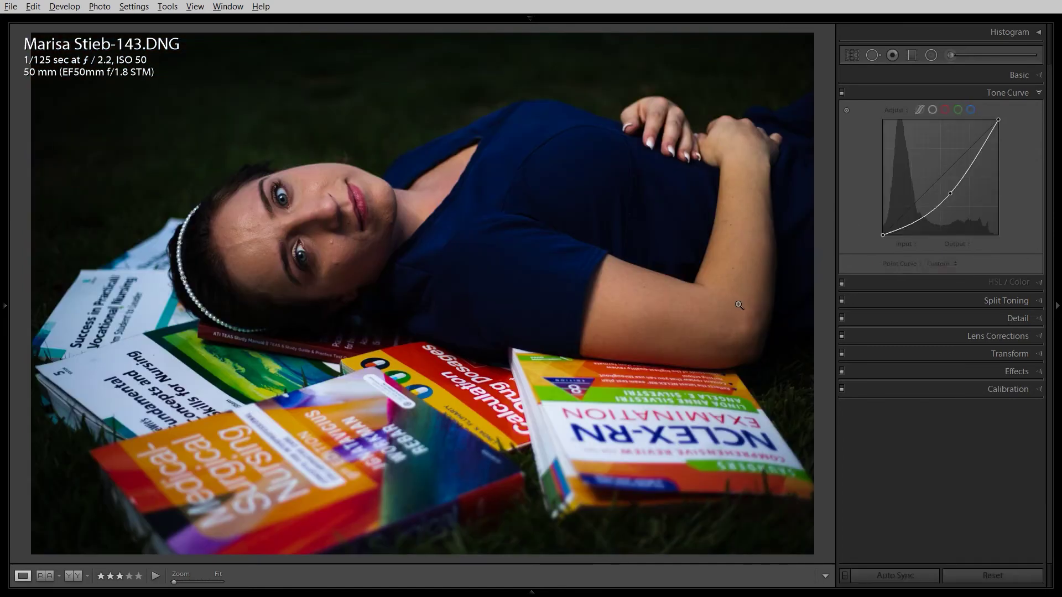
pyautogui.press('Right')
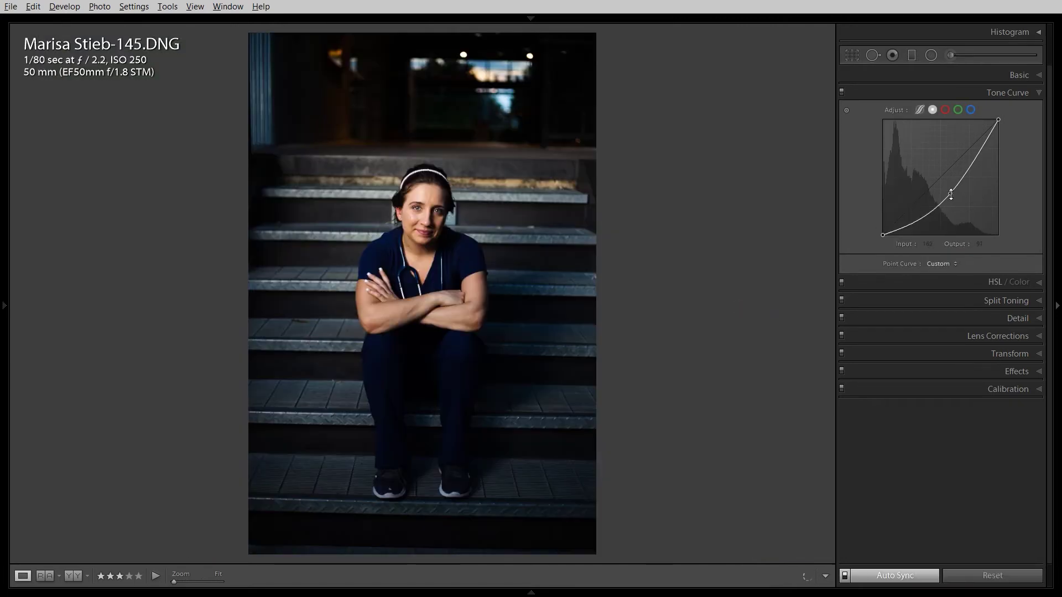
pyautogui.moveTo(950, 193); pyautogui.dragTo(936, 162)
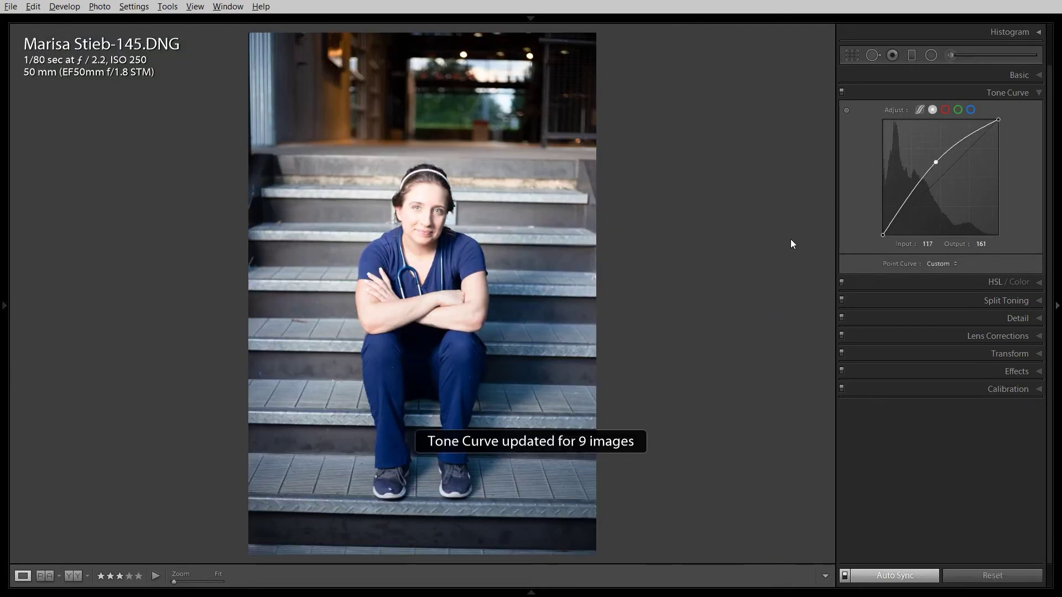
pyautogui.press('Right')
pyautogui.press('Right')
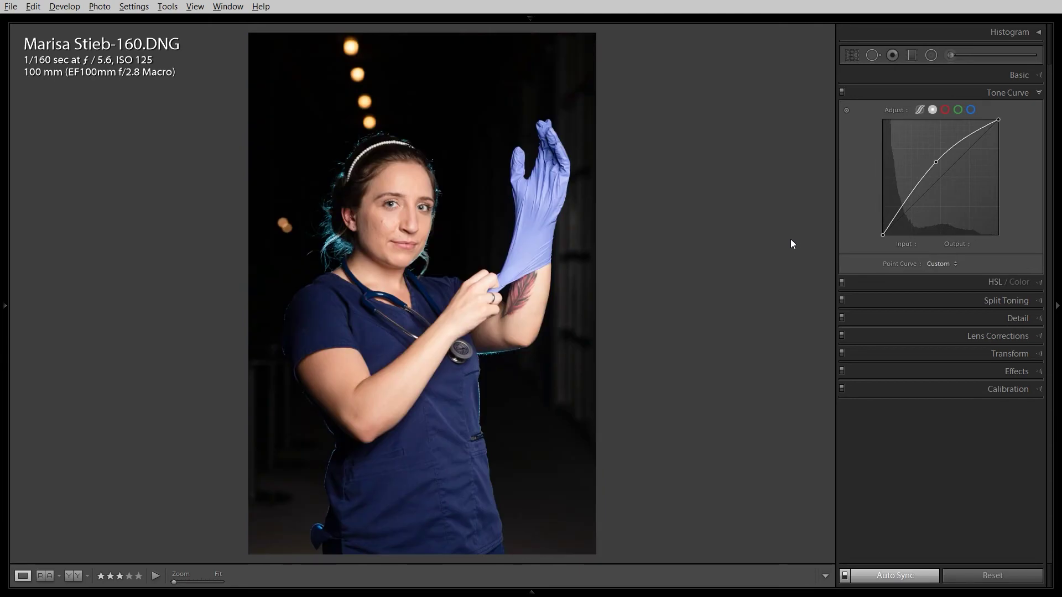
# In the Basic panel, set Exposure +0.68, Highlights −41, Shadows +78, Clarity +30 and Vibrance +31.
pyautogui.click(976, 75)
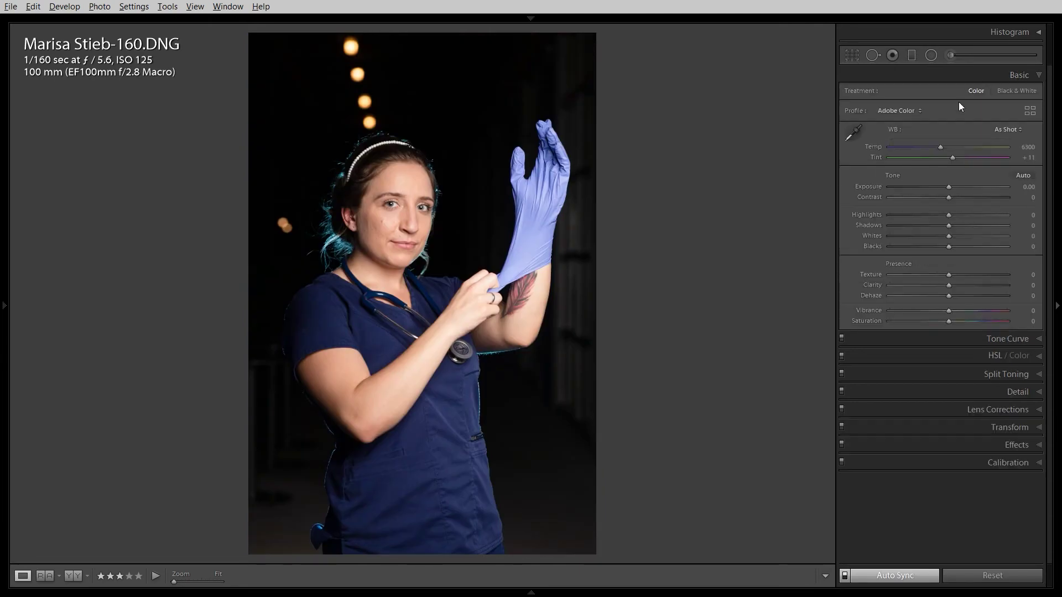
pyautogui.moveTo(949, 215); pyautogui.dragTo(994, 226)
pyautogui.moveTo(948, 188); pyautogui.dragTo(956, 188)
pyautogui.click(966, 285)
pyautogui.click(966, 311)
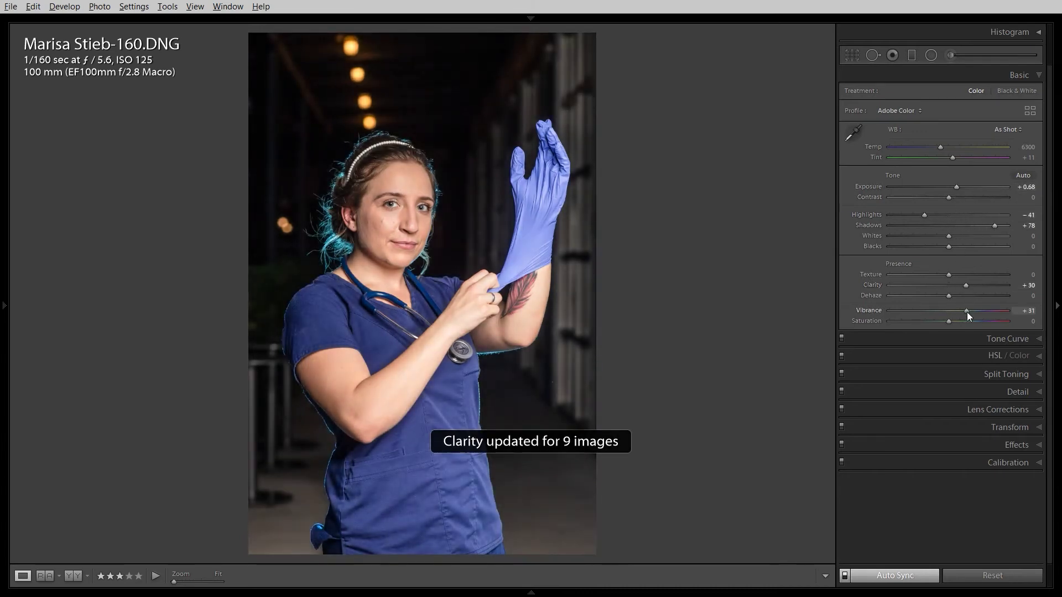
# Warm the white balance to Temp 6695, comparing the glove and sunlit tunnel photos.
pyautogui.press('Right')
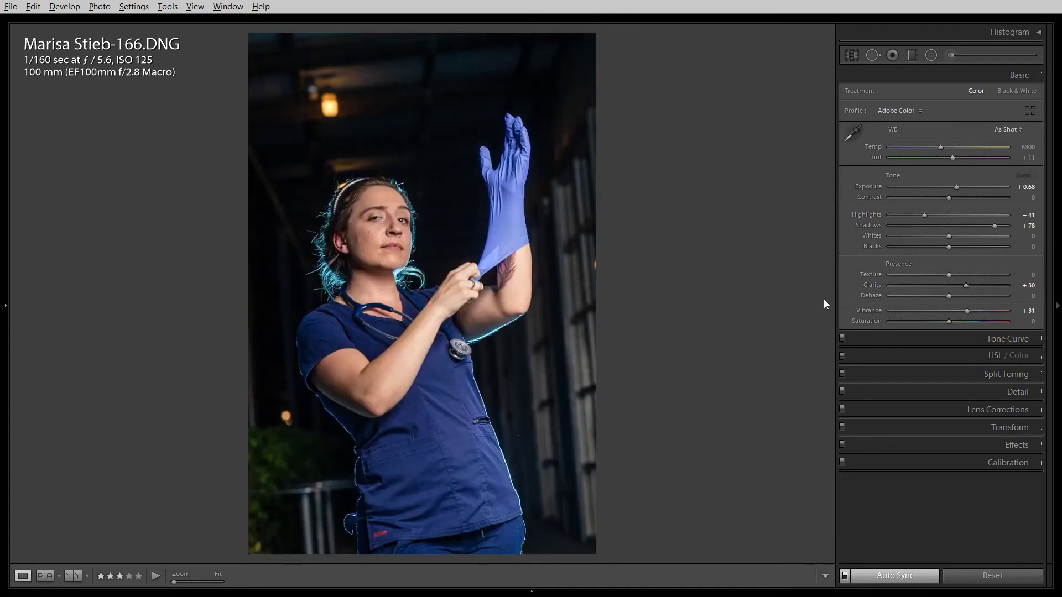
pyautogui.press('Right')
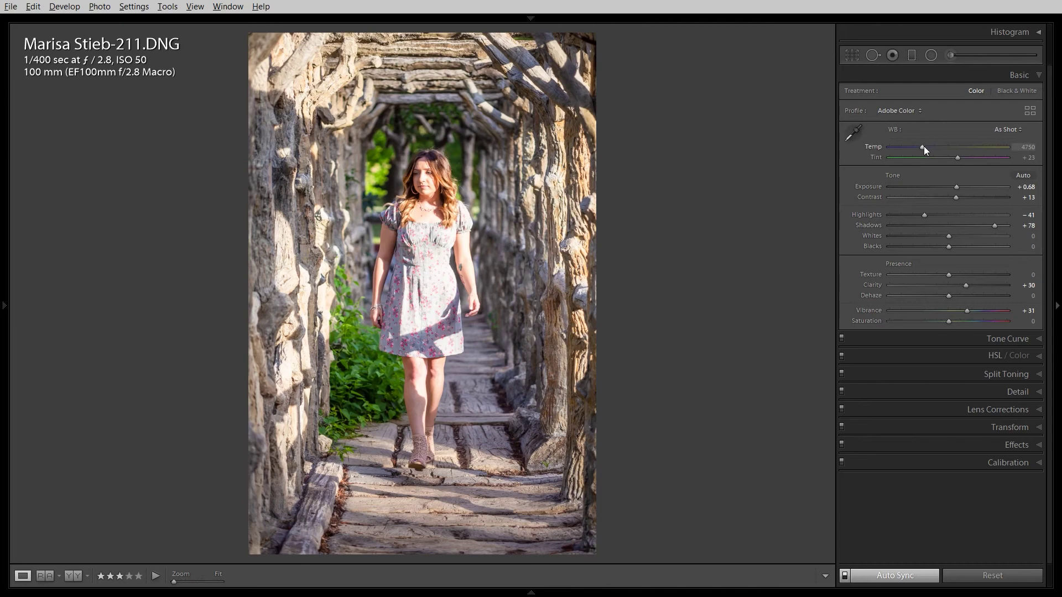
pyautogui.press('Left')
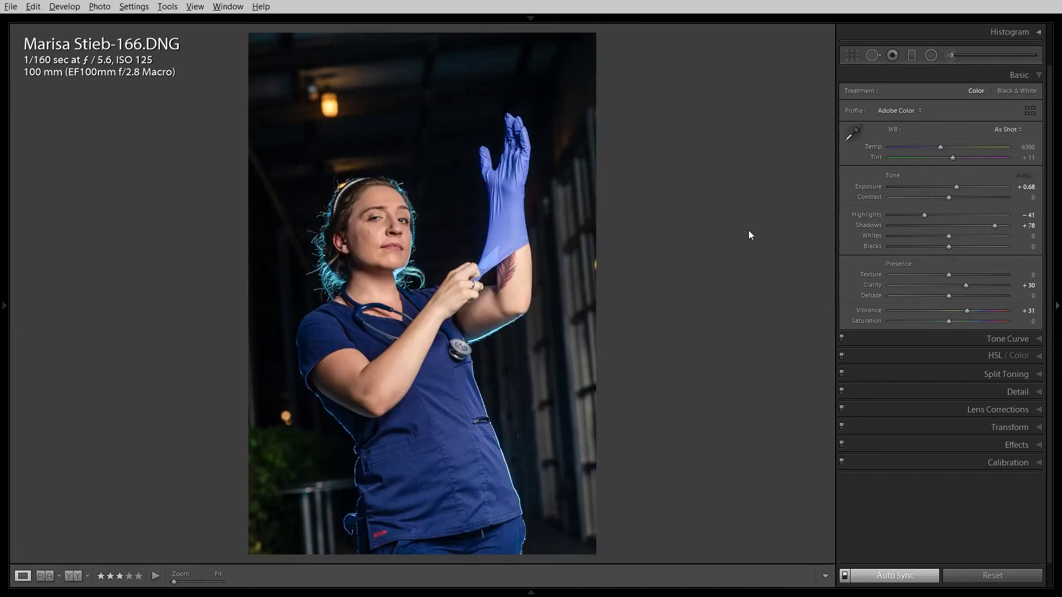
pyautogui.press('Right')
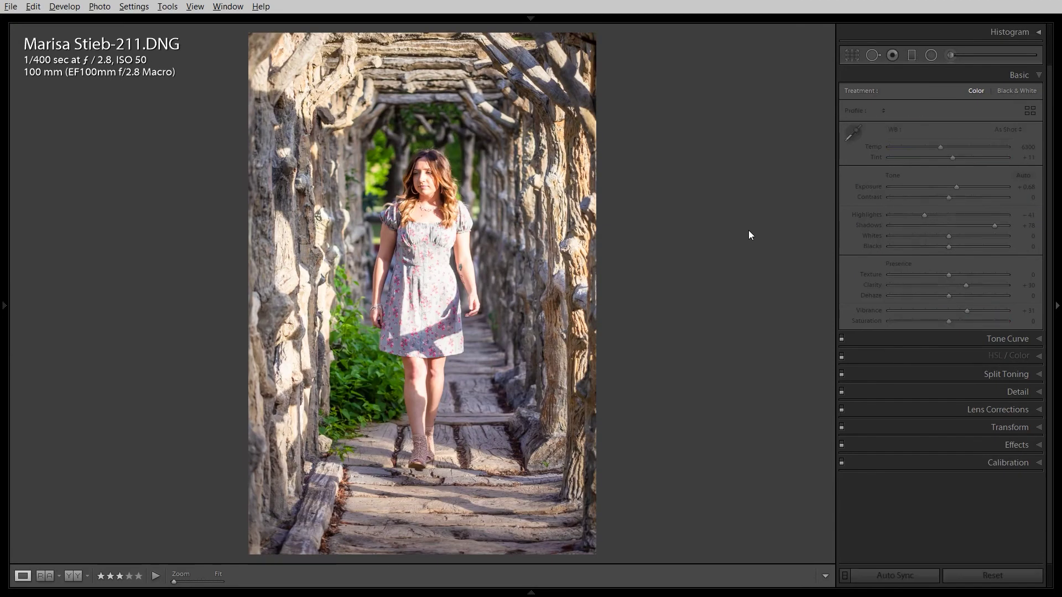
pyautogui.press('Right')
pyautogui.moveTo(941, 147); pyautogui.dragTo(944, 148)
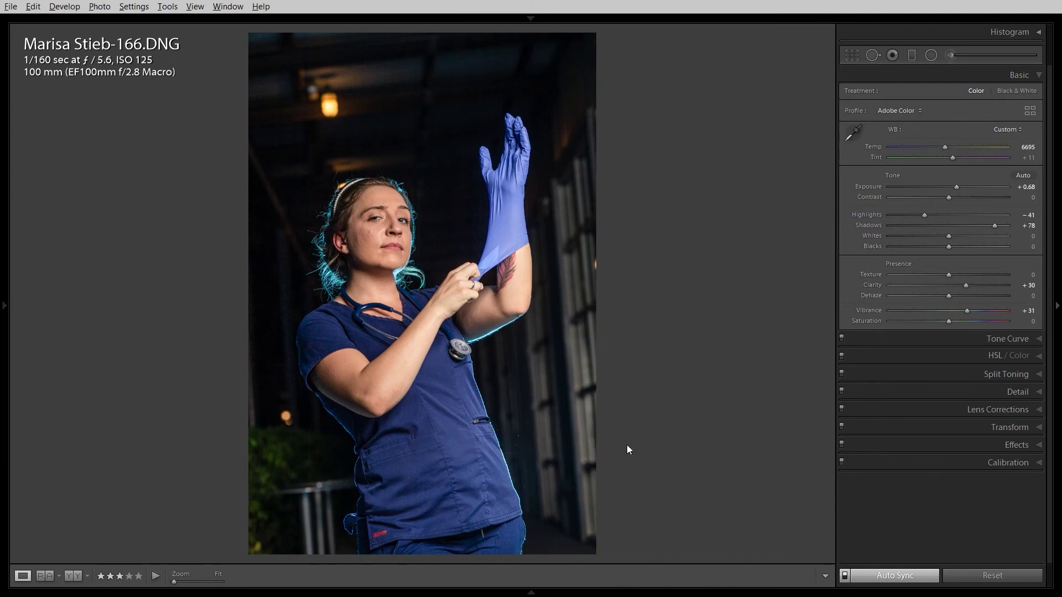
pyautogui.press('Right')
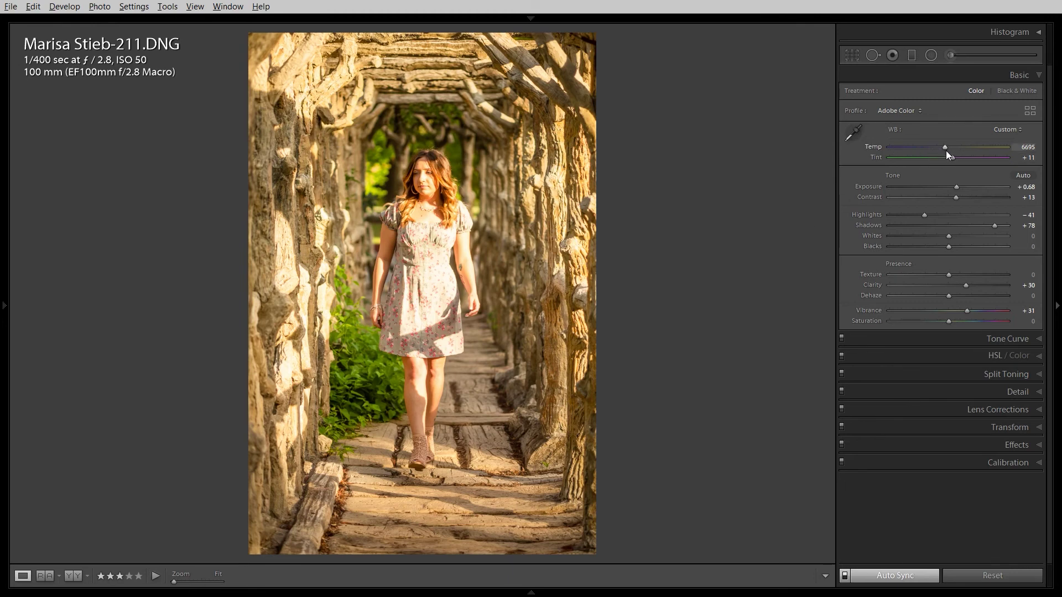
# With Auto Sync off, set photo 211 to Temp 4582, Exposure +0.12, Highlights −77, Whites +17, Blacks +24.
pyautogui.click(845, 576)
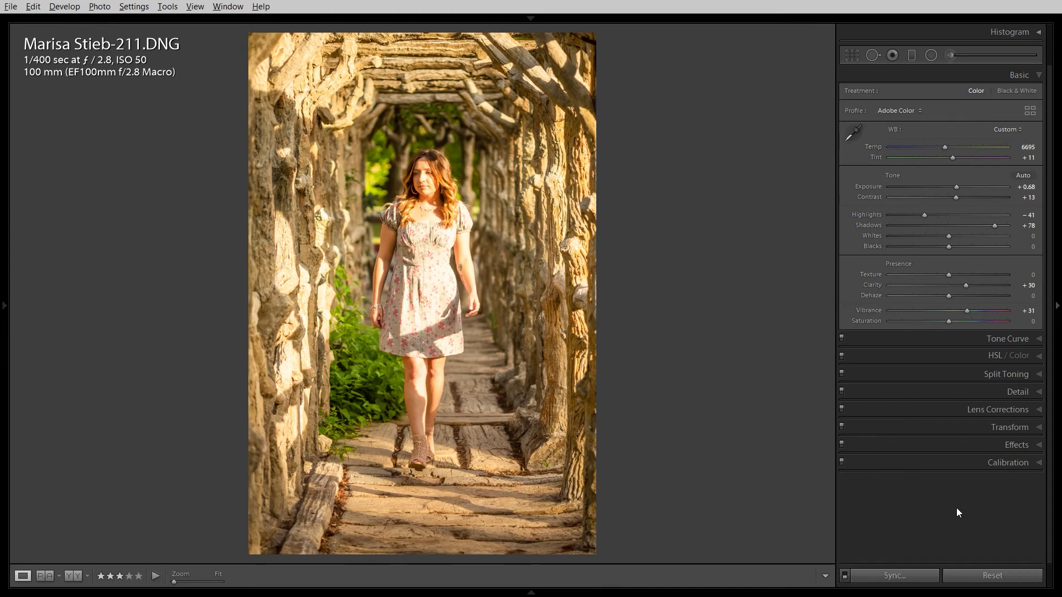
pyautogui.moveTo(932, 148)
pyautogui.mouseDown()
pyautogui.moveTo(902, 151)
pyautogui.moveTo(920, 153)
pyautogui.mouseUp()
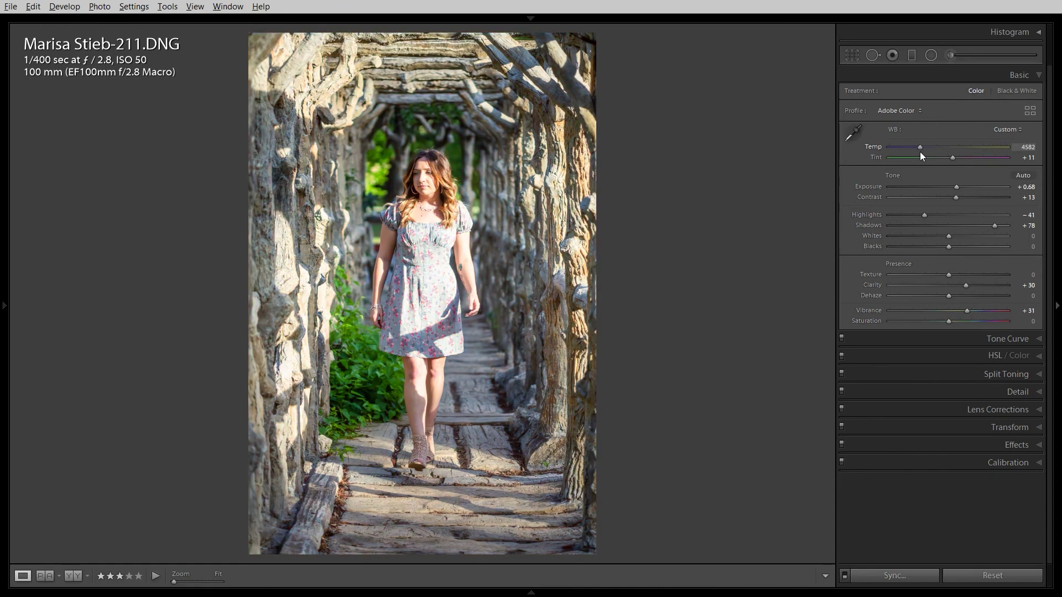
pyautogui.moveTo(924, 215); pyautogui.dragTo(903, 215)
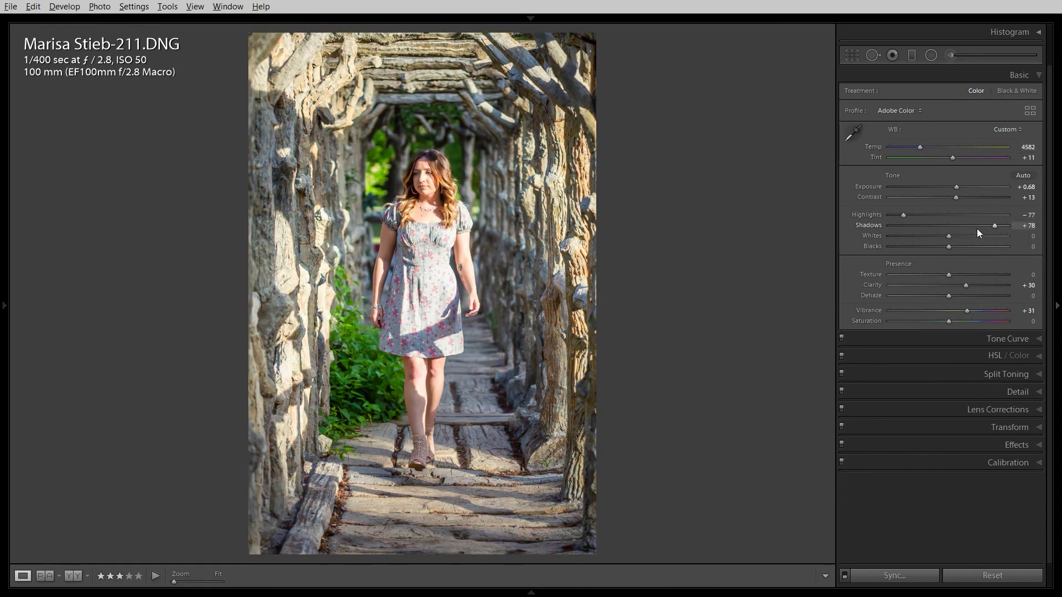
pyautogui.moveTo(951, 187); pyautogui.dragTo(951, 187)
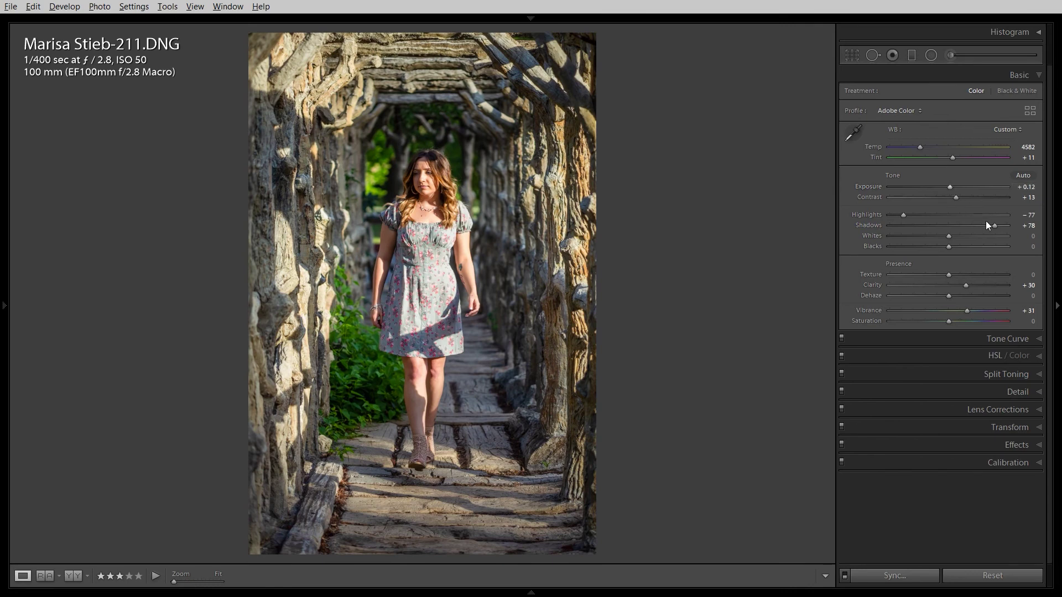
pyautogui.keyDown('shift'); pyautogui.doubleClick(959, 238); pyautogui.keyUp('shift')
pyautogui.keyDown('shift'); pyautogui.doubleClick(963, 245); pyautogui.keyUp('shift')
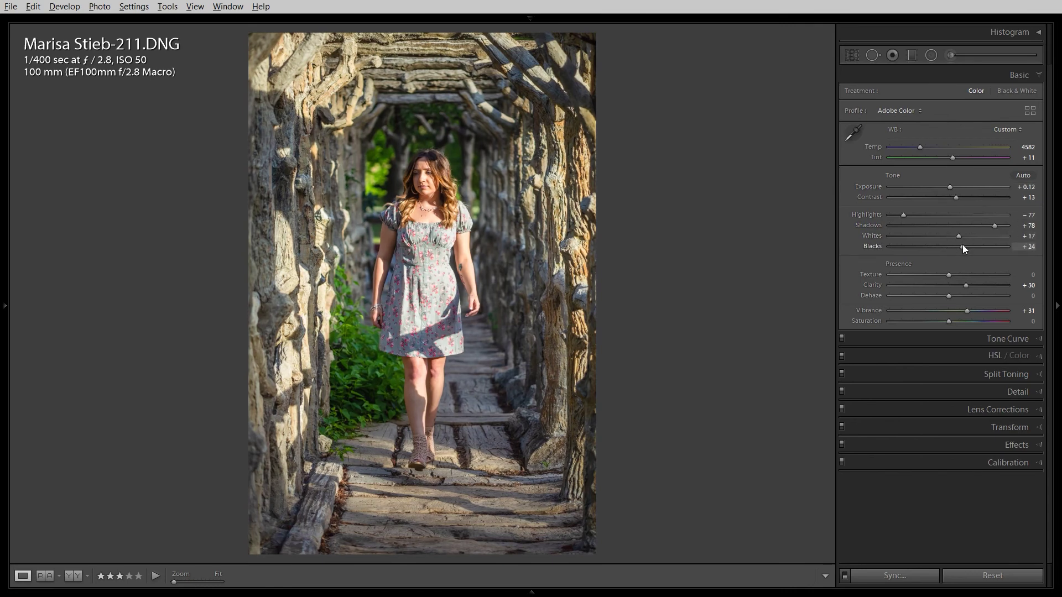
pyautogui.click(845, 575)
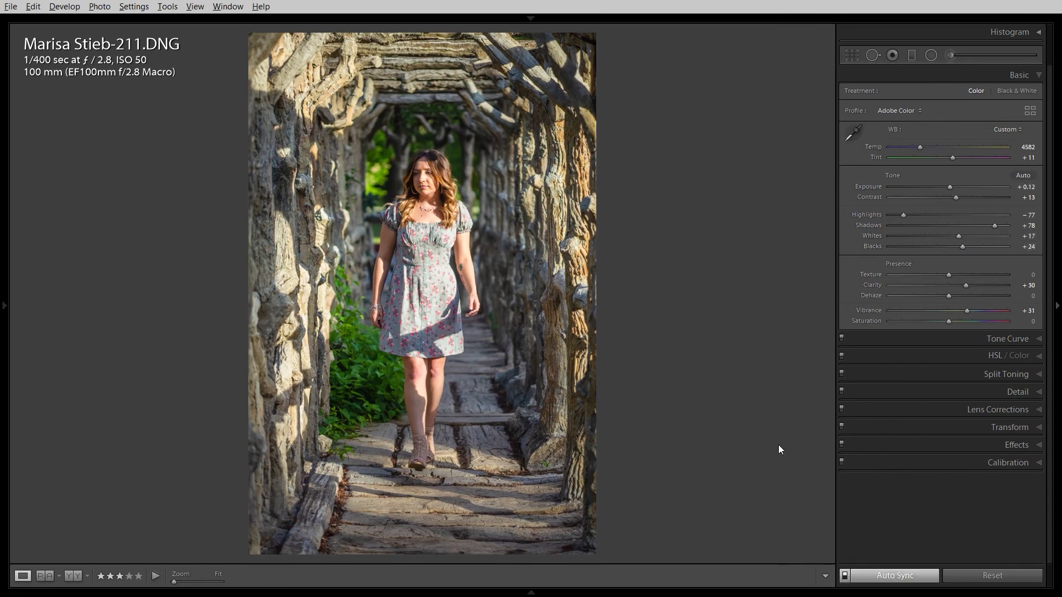
pyautogui.press('Right')
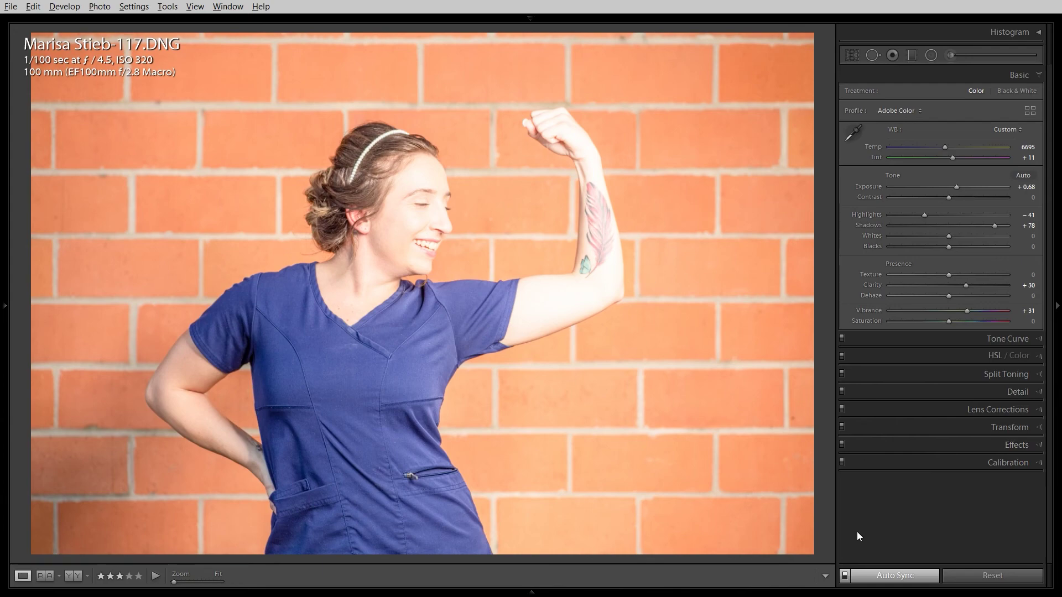
# Select hedge-backdrop photos 102, 105 and 86, compare them in Survey, and open them in Develop.
pyautogui.press('g')
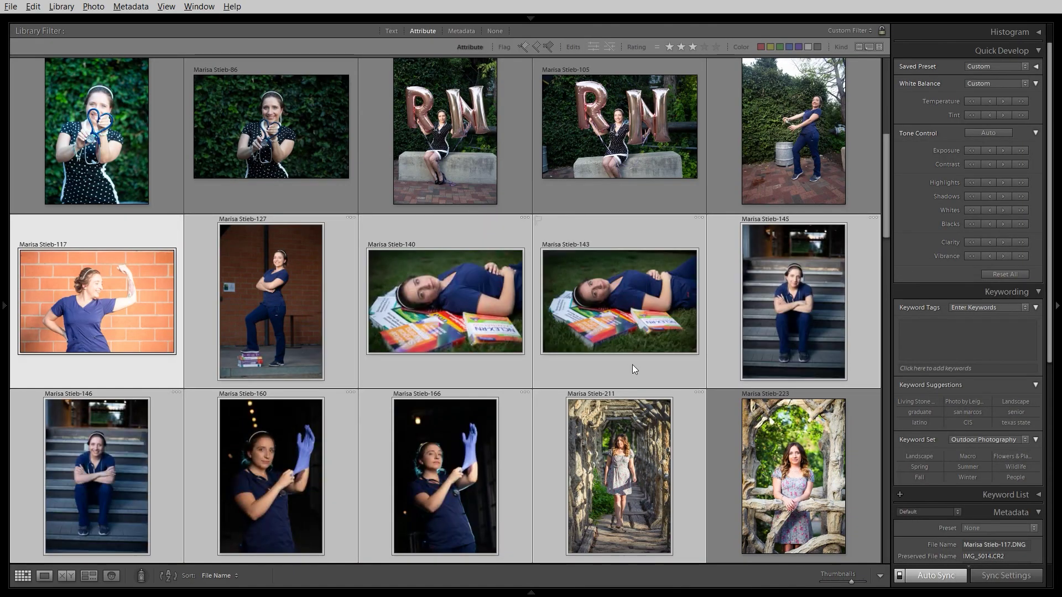
pyautogui.click(496, 168)
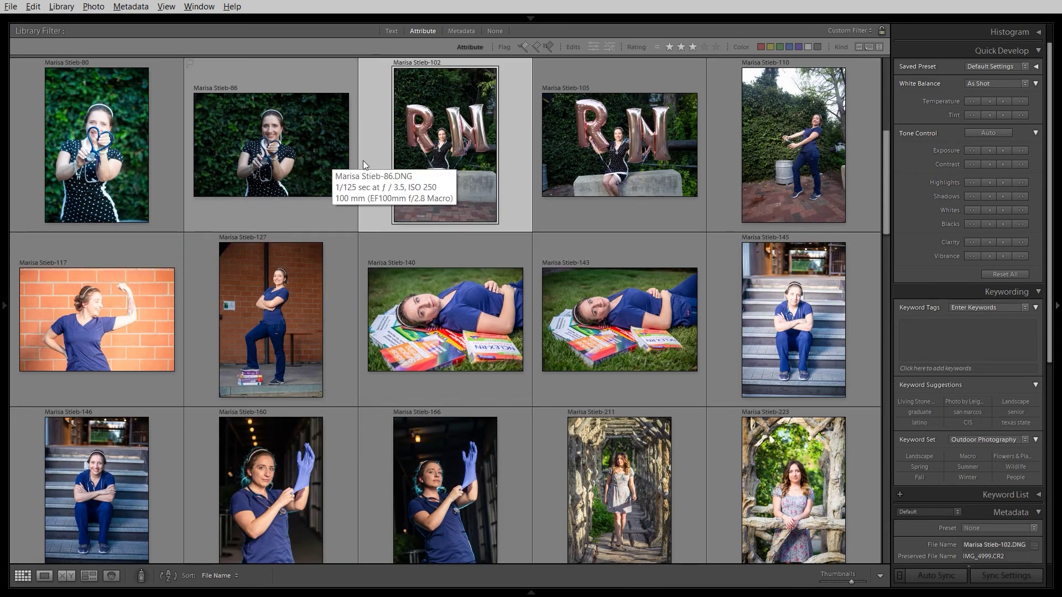
pyautogui.keyDown('ctrl'); pyautogui.click(607, 163); pyautogui.keyUp('ctrl')
pyautogui.keyDown('ctrl'); pyautogui.click(248, 161); pyautogui.keyUp('ctrl')
pyautogui.press('n')
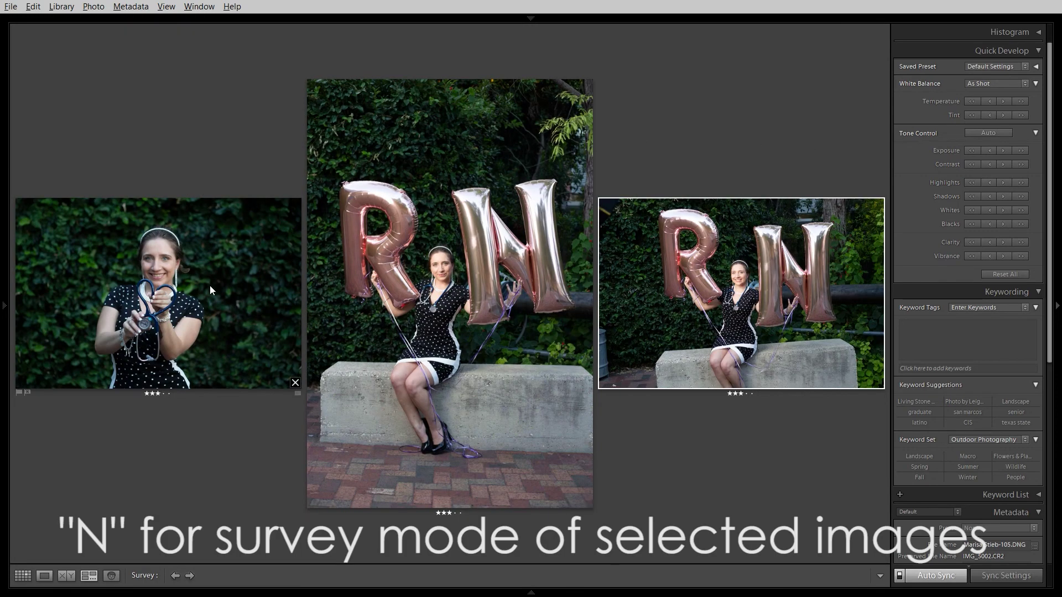
pyautogui.press('d')
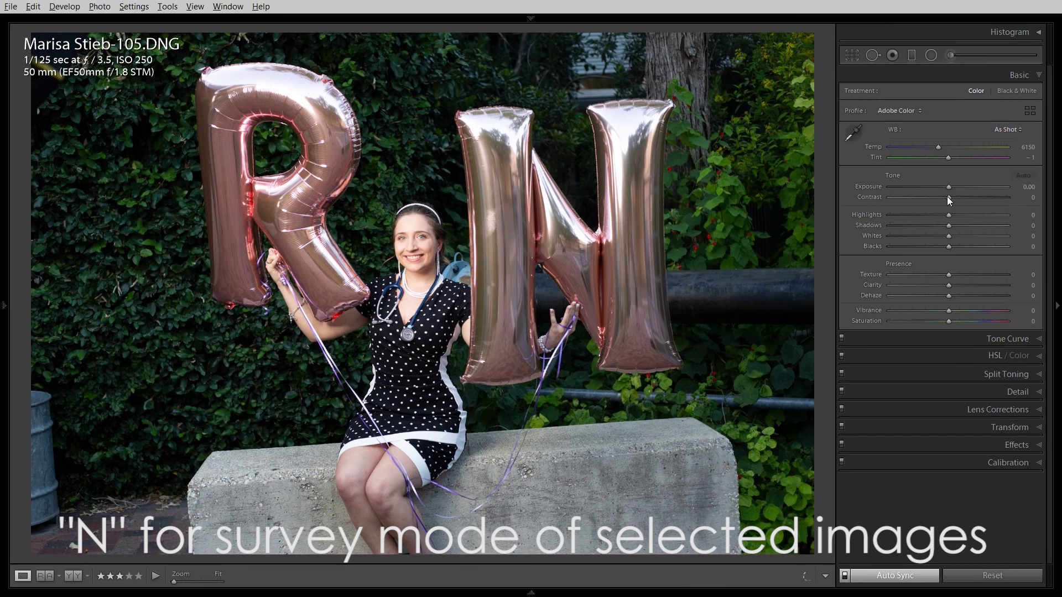
# Sync Temp 7399, Highlights −28, Shadows +46 and Exposure +0.12 across the three photos, then return to Grid.
pyautogui.click(954, 147)
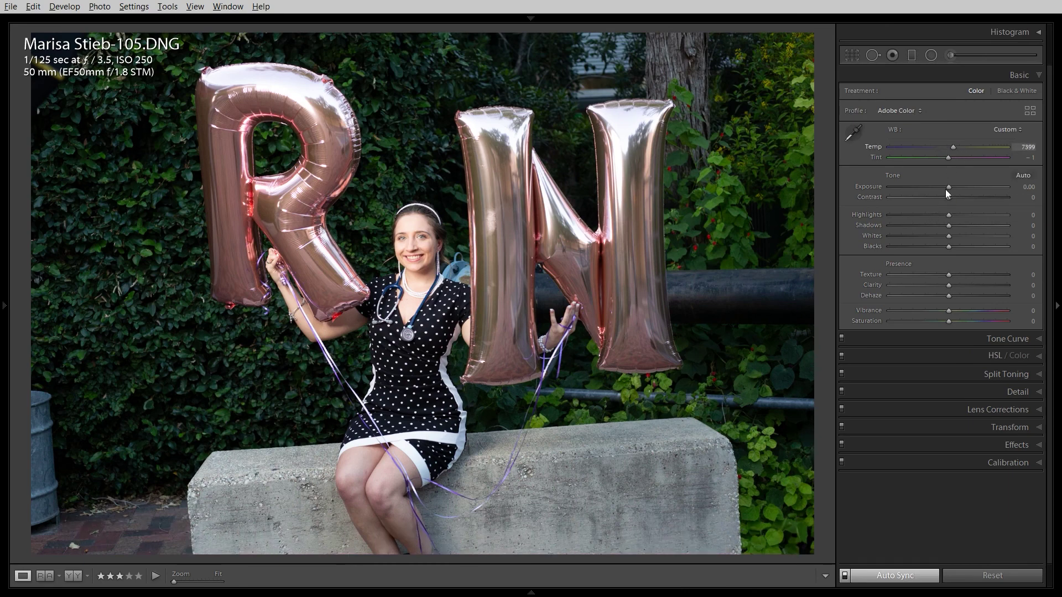
pyautogui.click(932, 214)
pyautogui.click(975, 225)
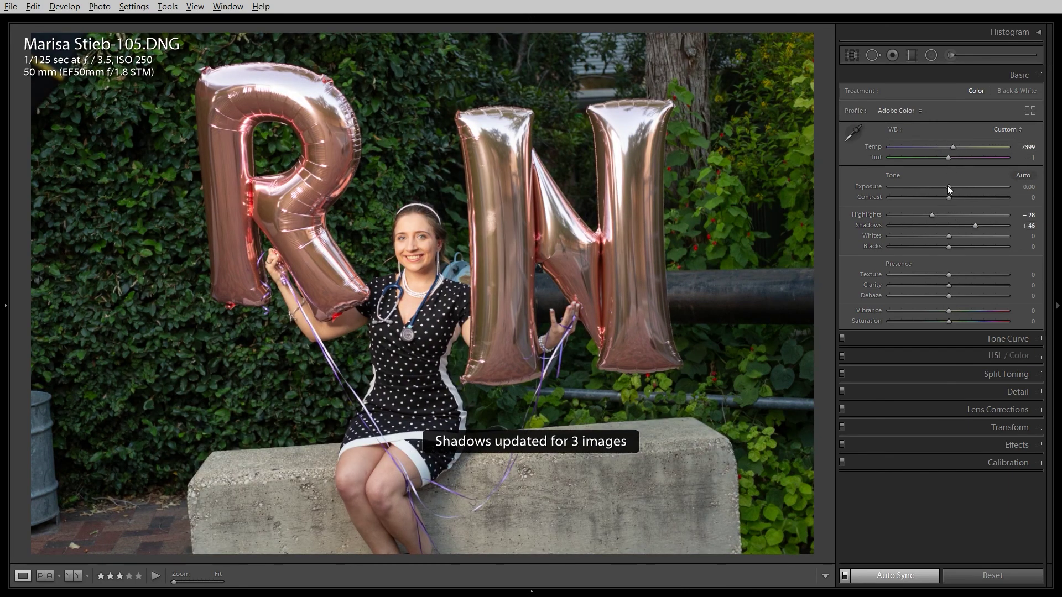
pyautogui.moveTo(949, 188); pyautogui.dragTo(950, 188)
pyautogui.press('g')
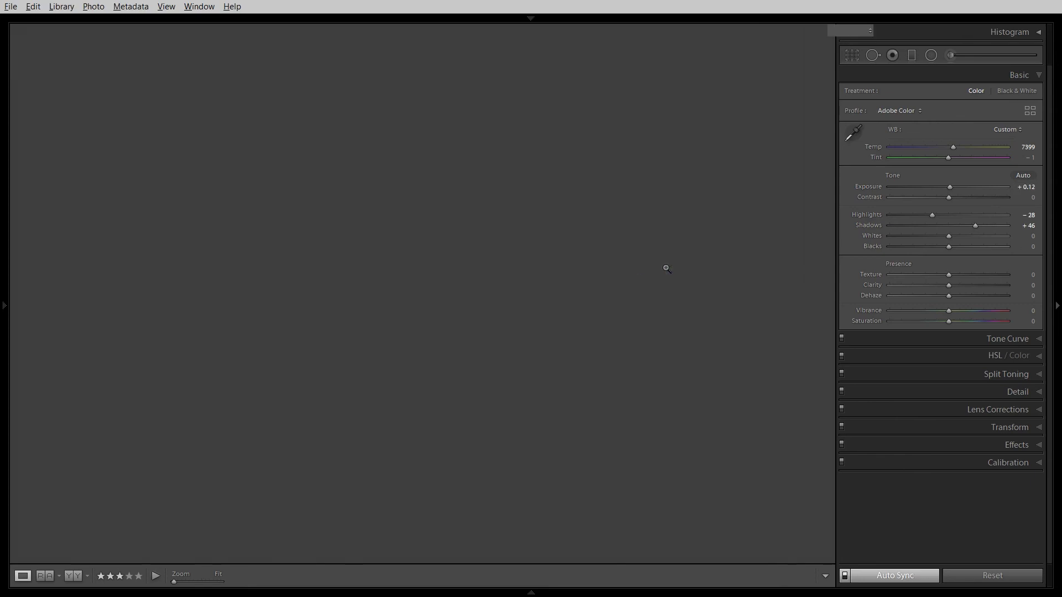
pyautogui.click(409, 354)
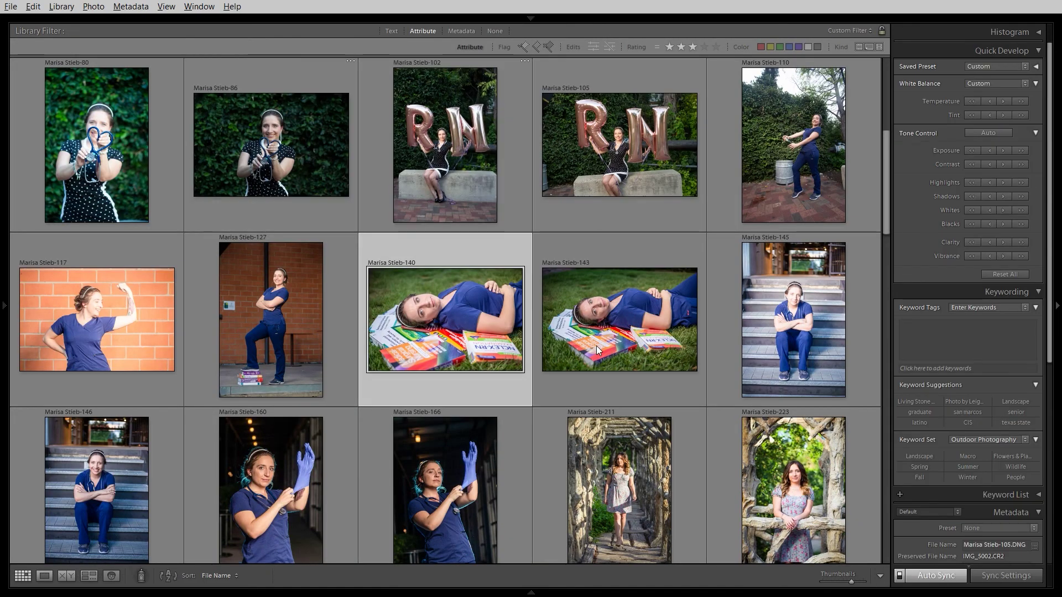
pyautogui.keyDown('ctrl'); pyautogui.click(596, 346); pyautogui.keyUp('ctrl')
pyautogui.click(441, 435)
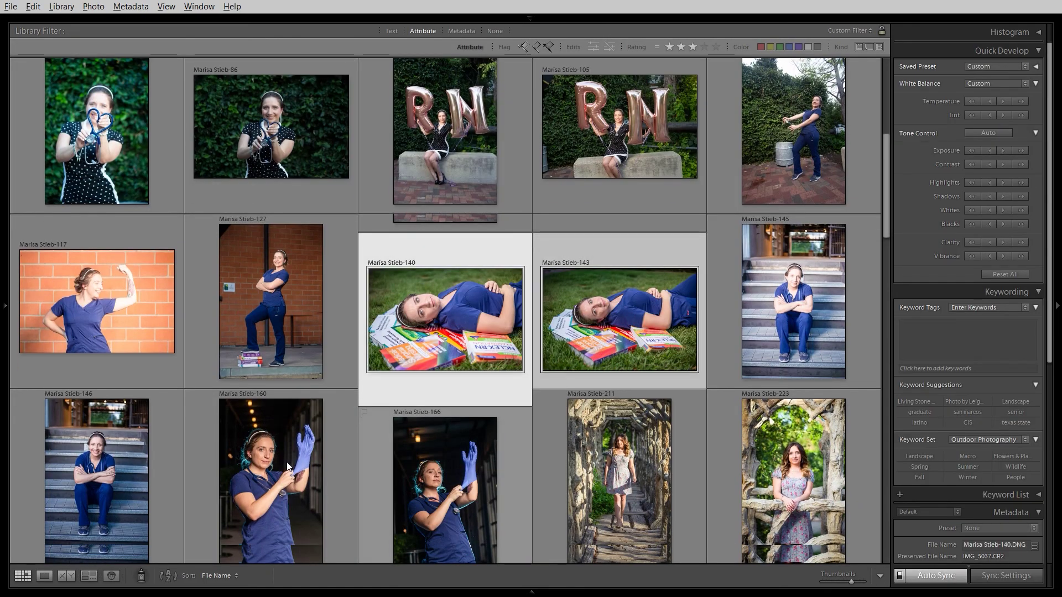
pyautogui.keyDown('ctrl'); pyautogui.click(271, 448); pyautogui.keyUp('ctrl')
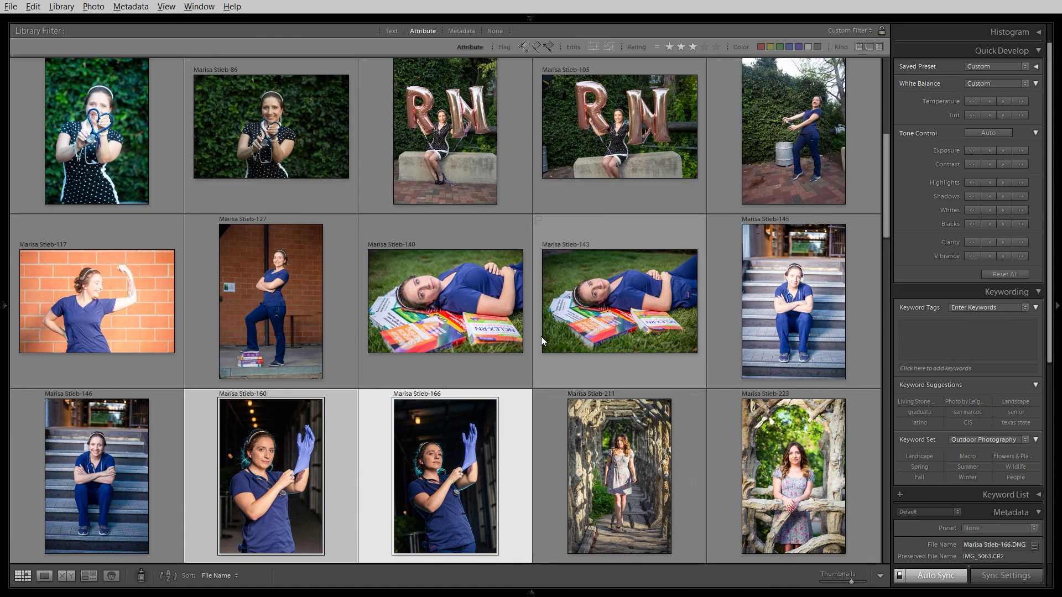
pyautogui.click(556, 366)
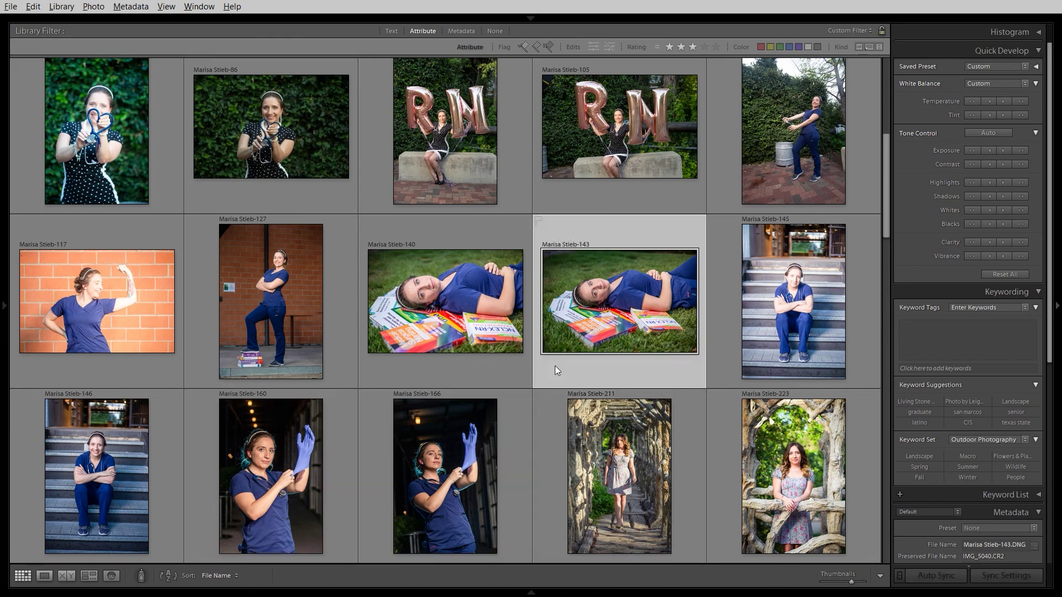